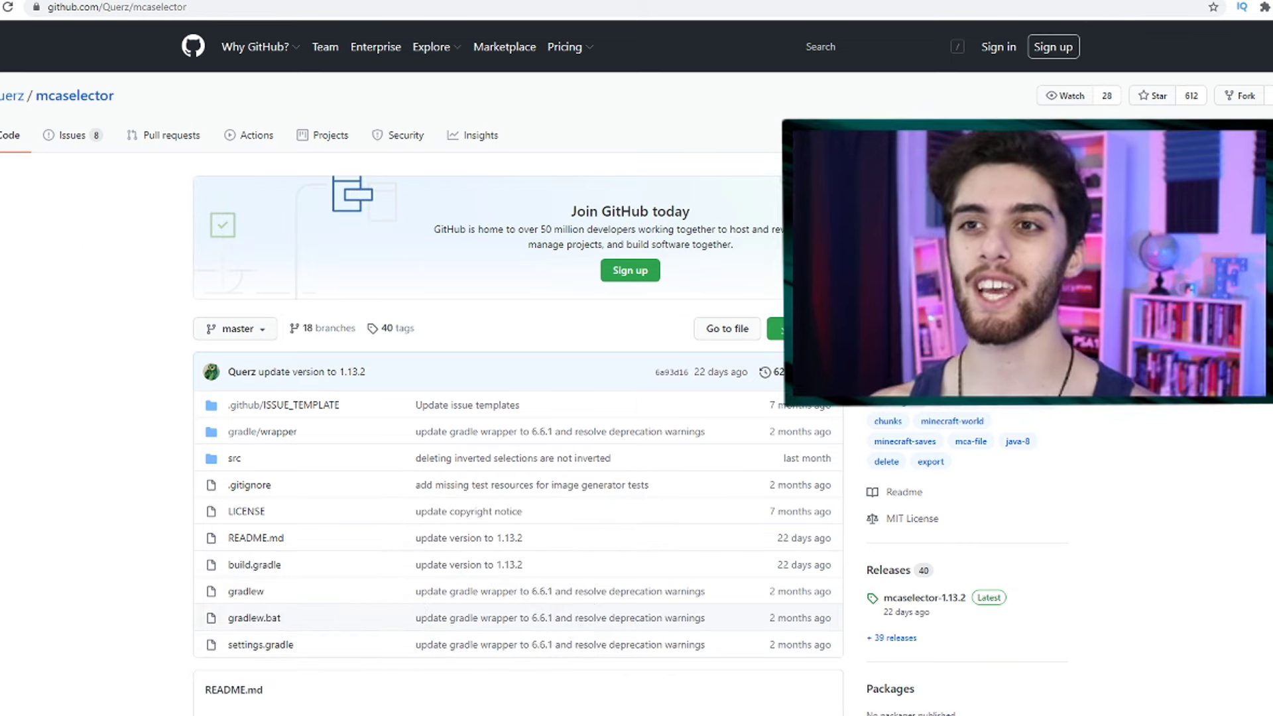
Scroll the repository README down until the Download and installation heading is visible
scroll(517, 371, down, 20)
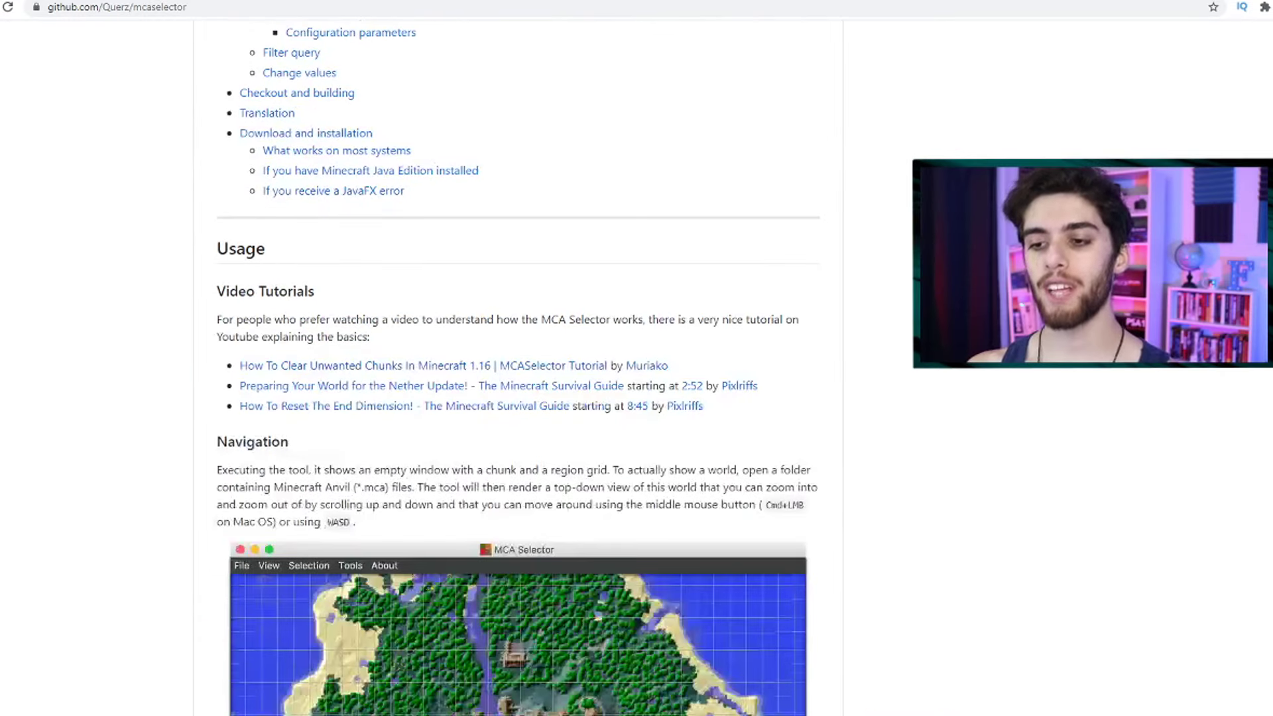
scroll(517, 371, down, 20)
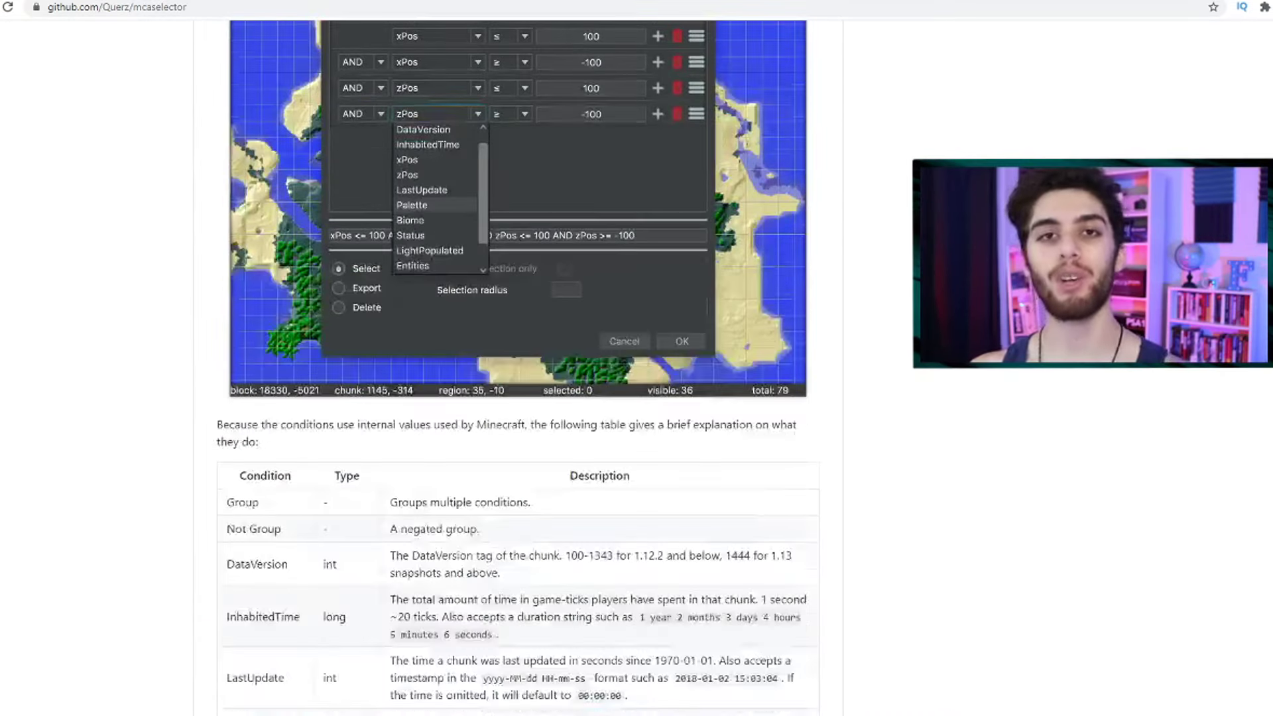
scroll(517, 371, down, 20)
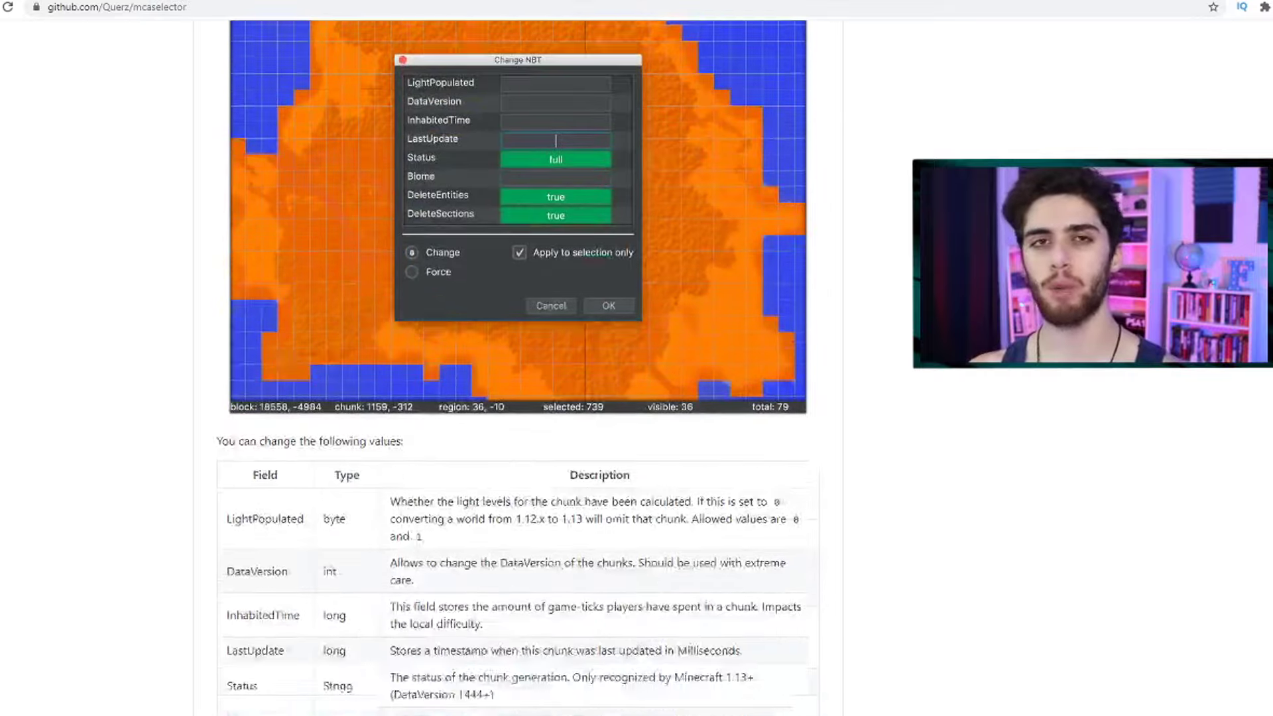
scroll(517, 371, down, 20)
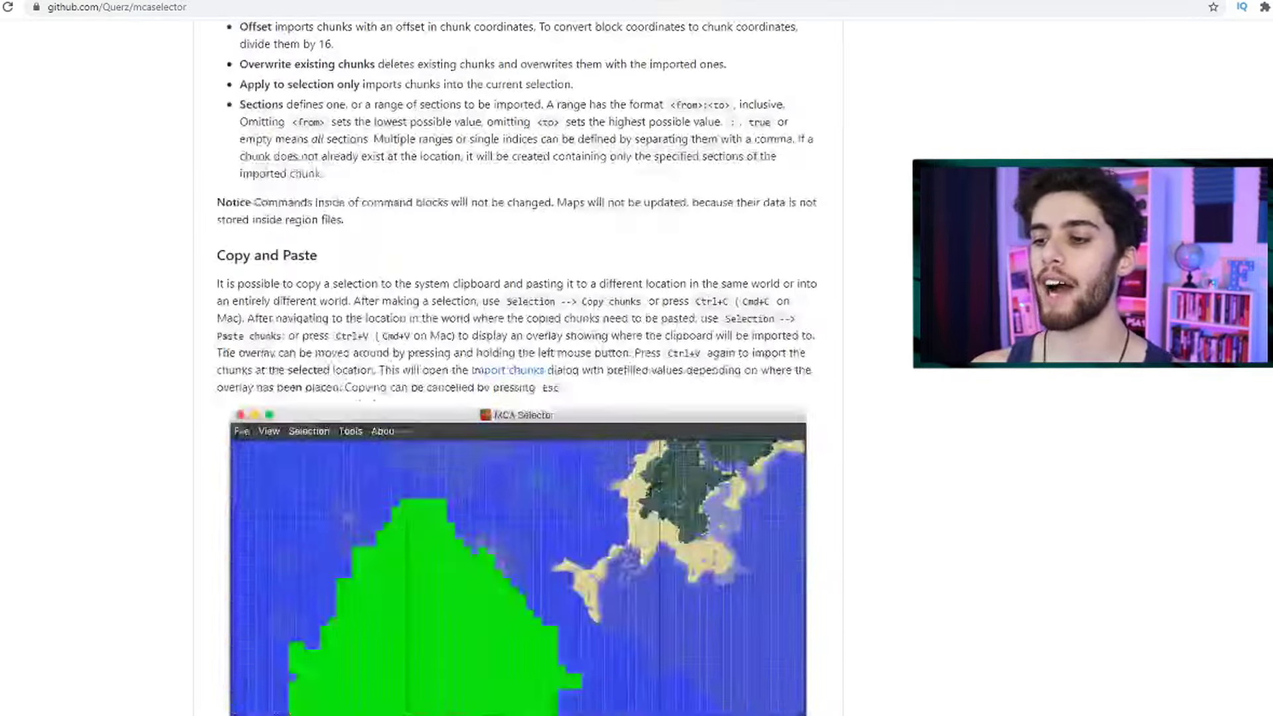
scroll(517, 371, down, 20)
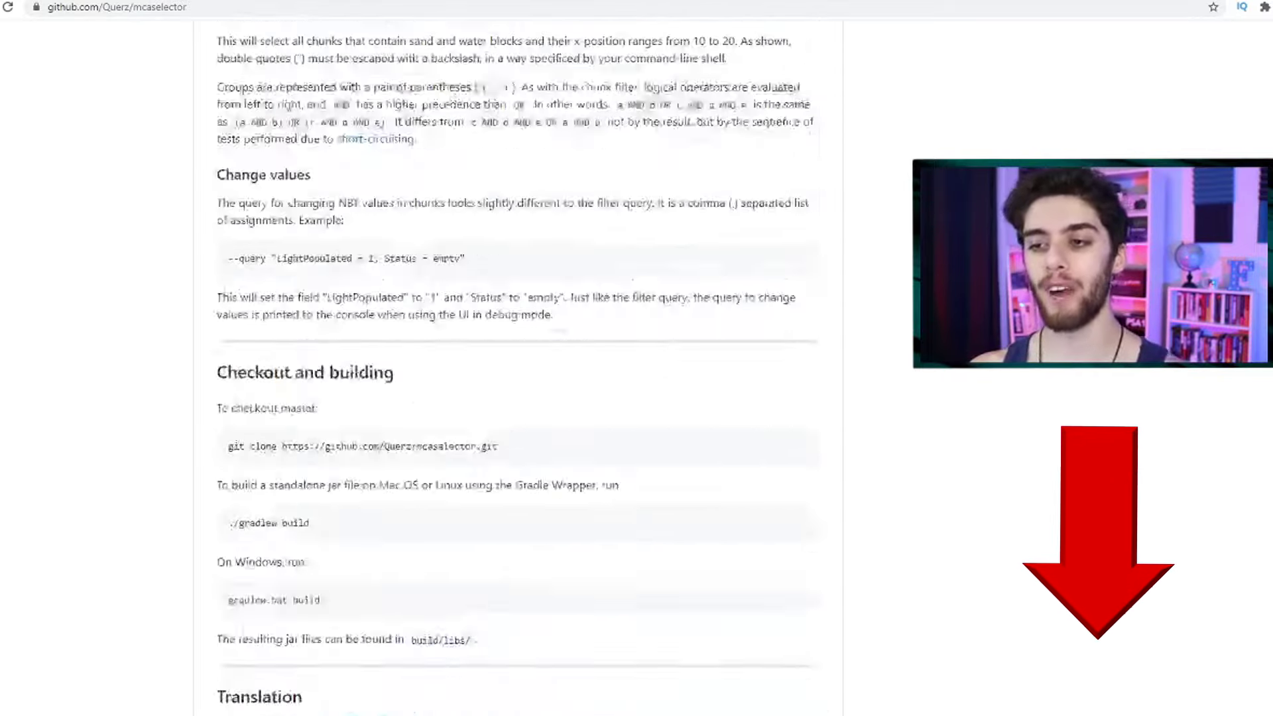
scroll(517, 371, down, 10)
scroll(798, 145, up, 12)
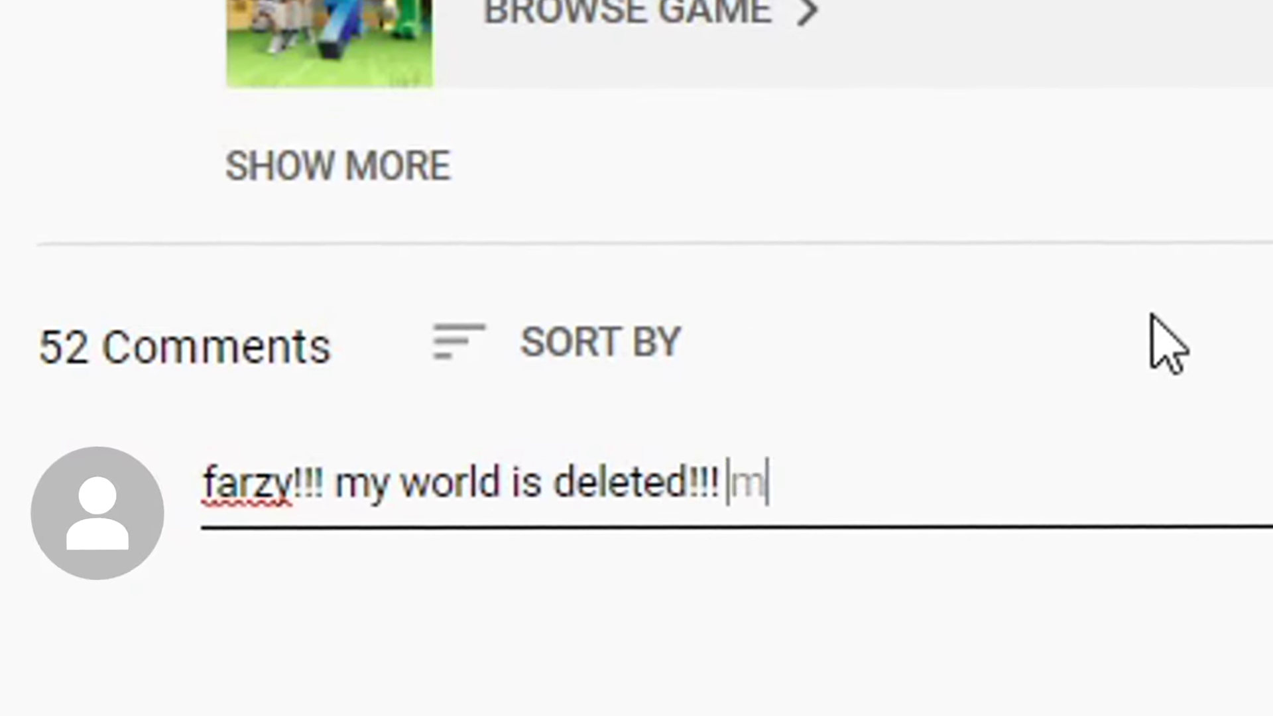
Type 'world is deleted!!! my world is corrupted!!!!!!' into the YouTube comment box
text(!!!!!)
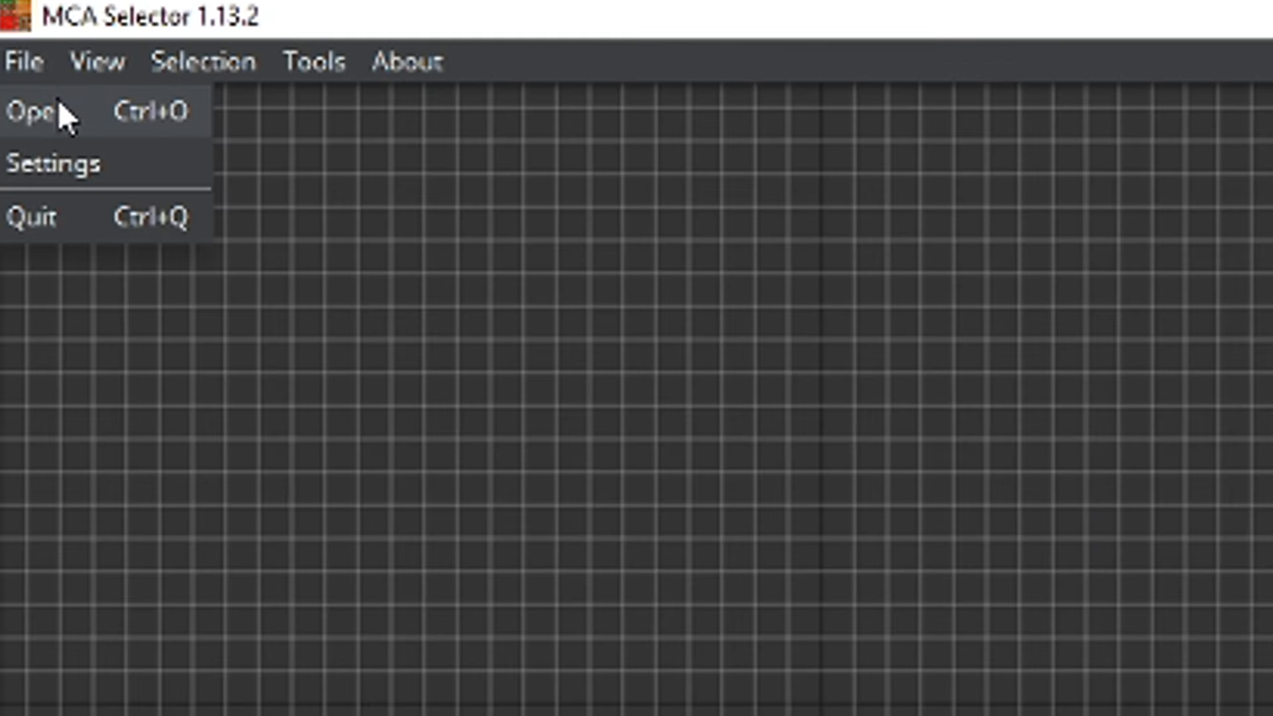
Open the TEST COPY save's region folder in MCA Selector through File > Open
click(57, 102)
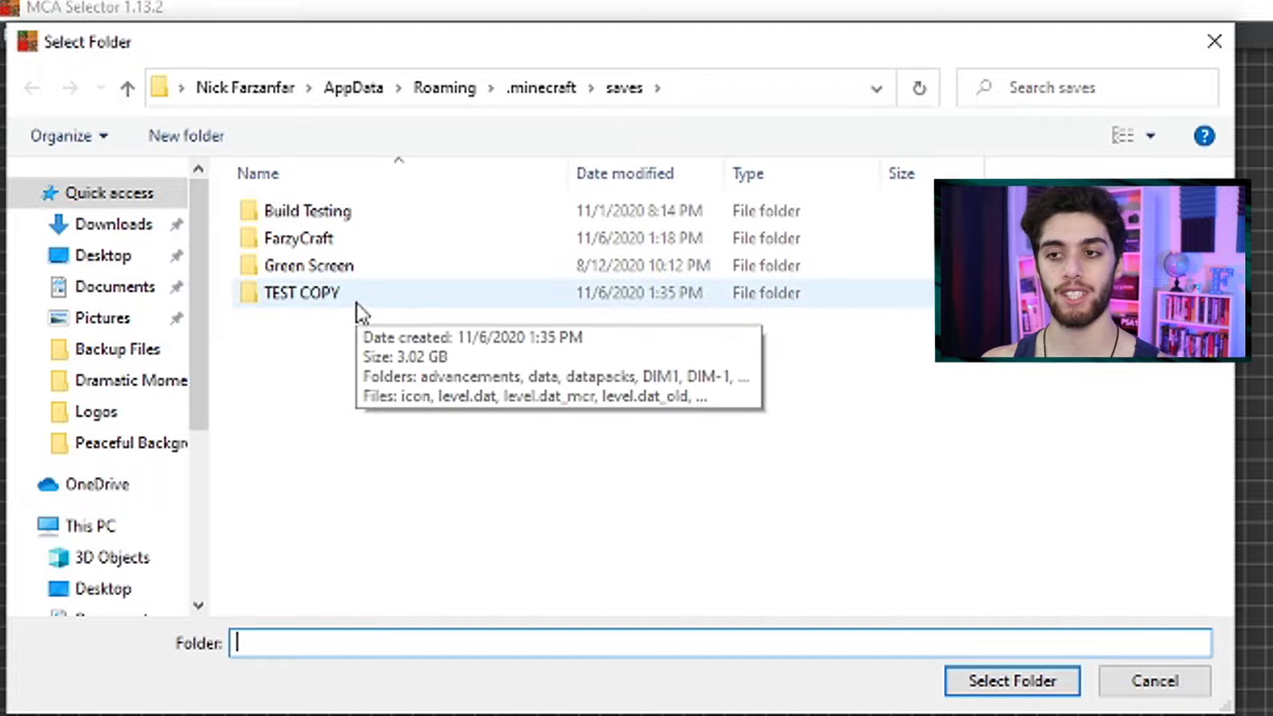
double_click(350, 296)
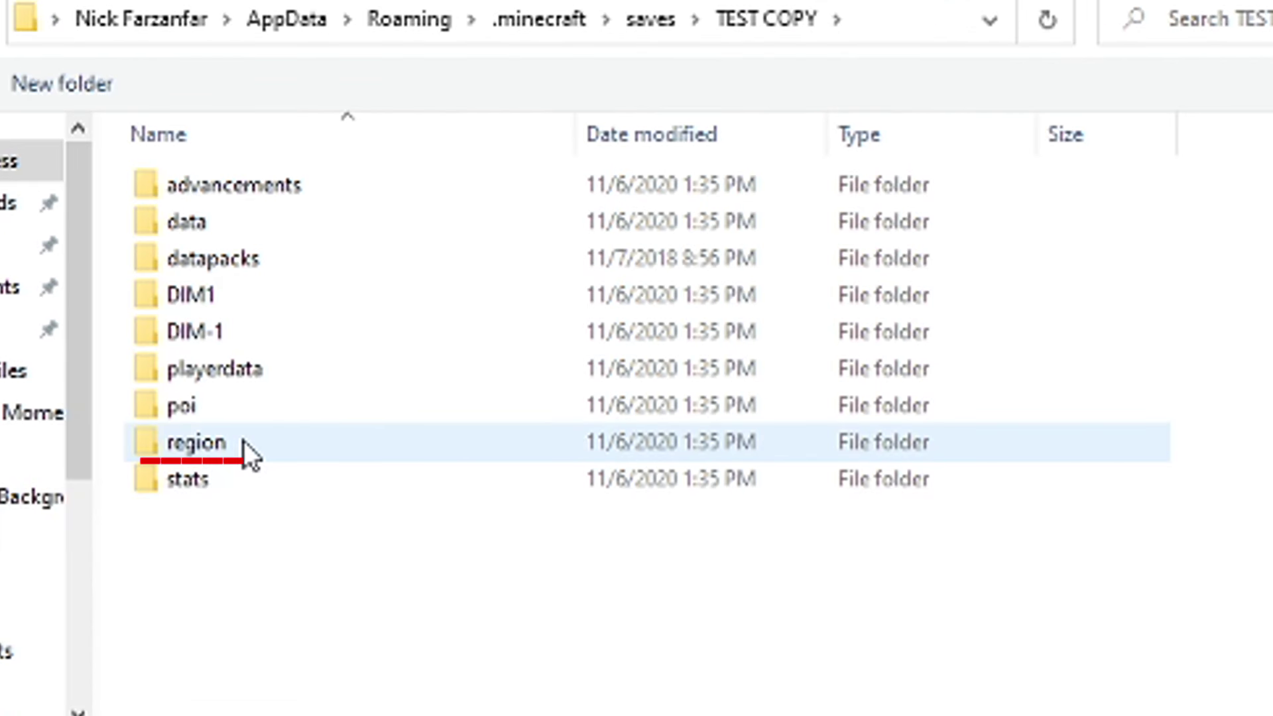
mouse_move(243, 440)
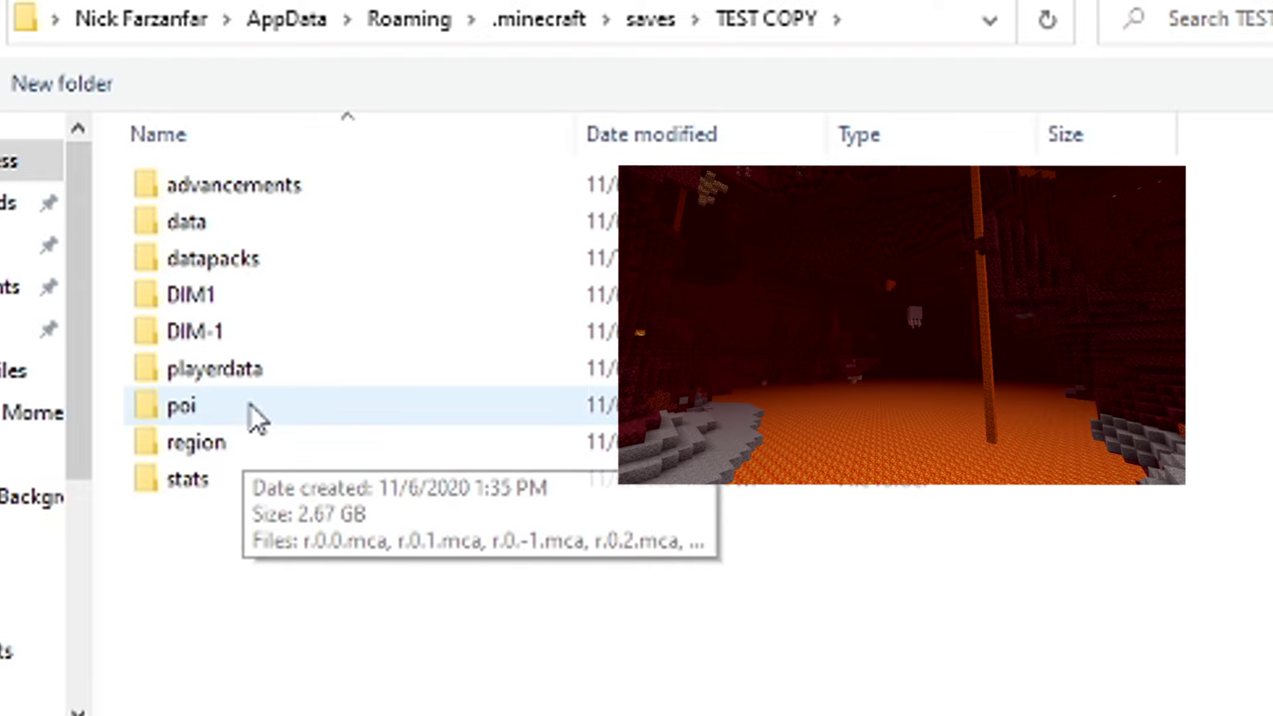
mouse_move(244, 335)
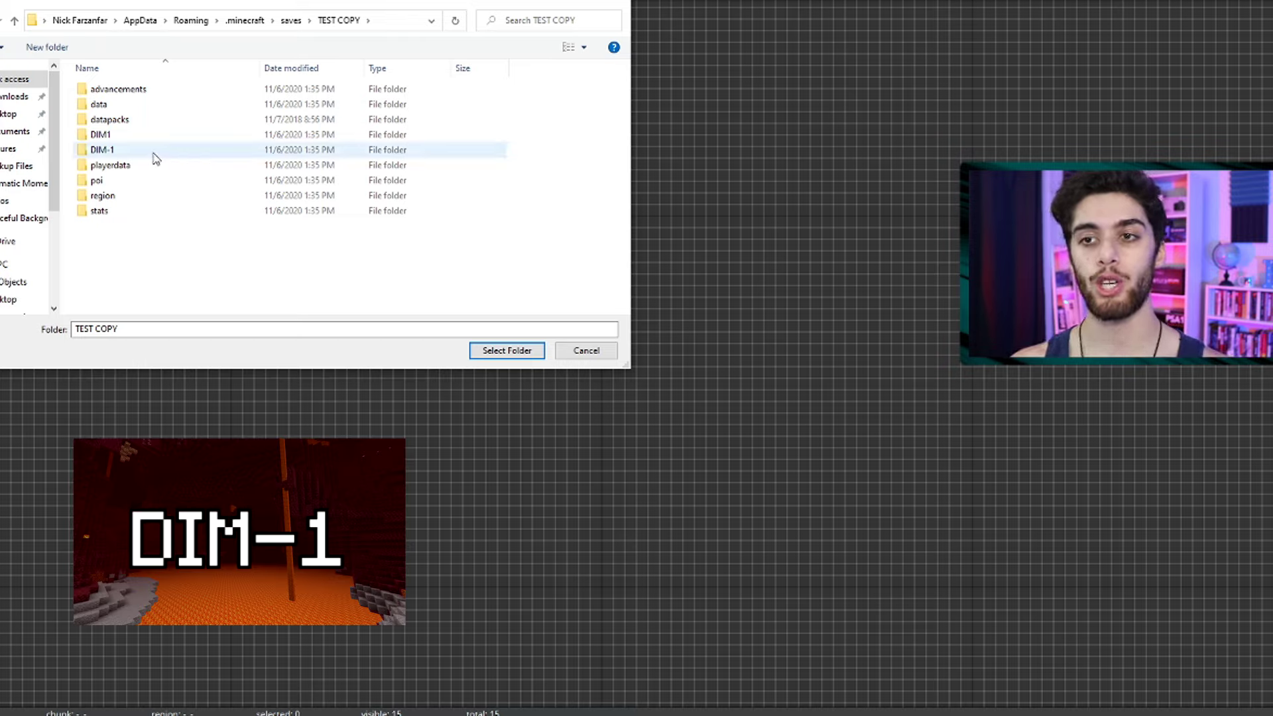
mouse_move(155, 158)
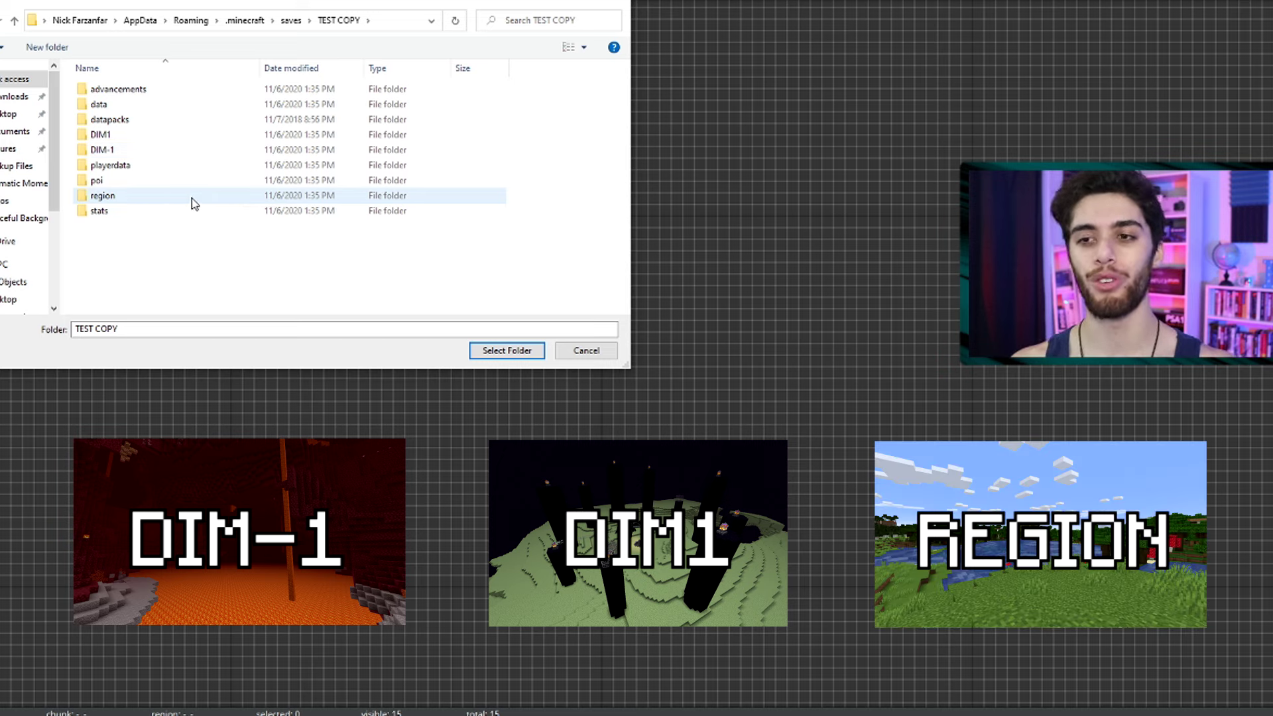
mouse_move(193, 198)
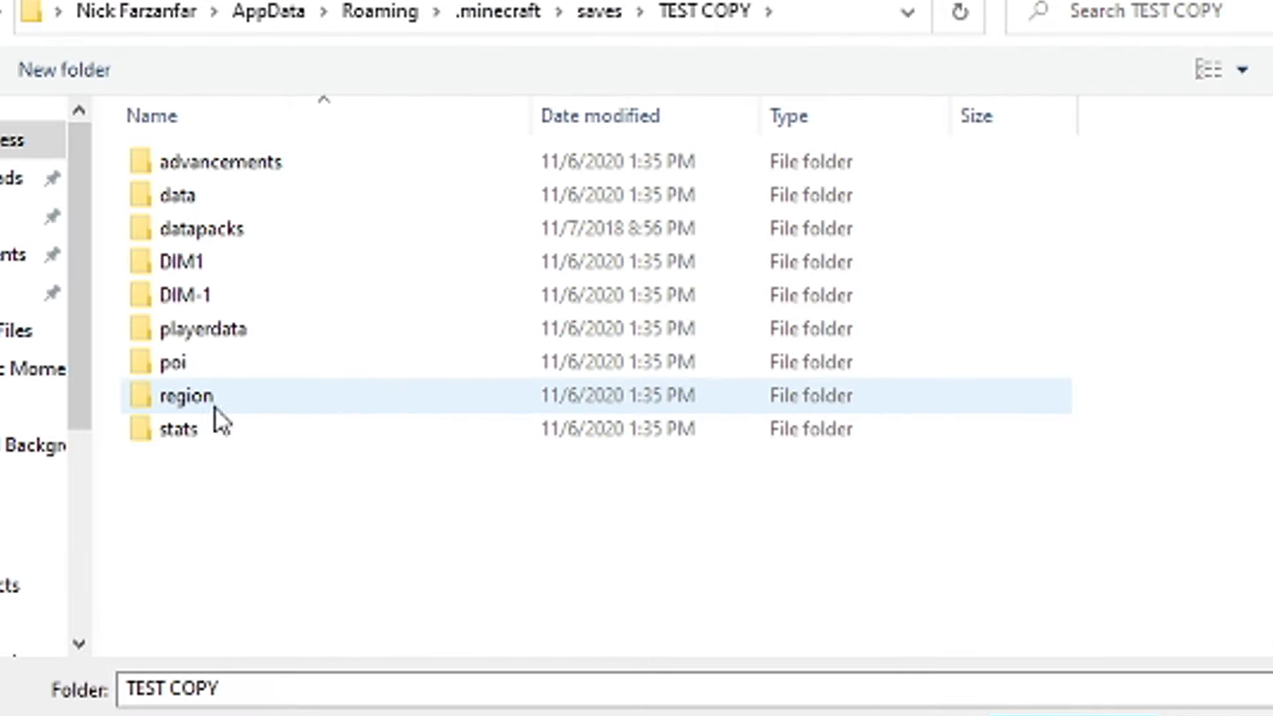
click(218, 397)
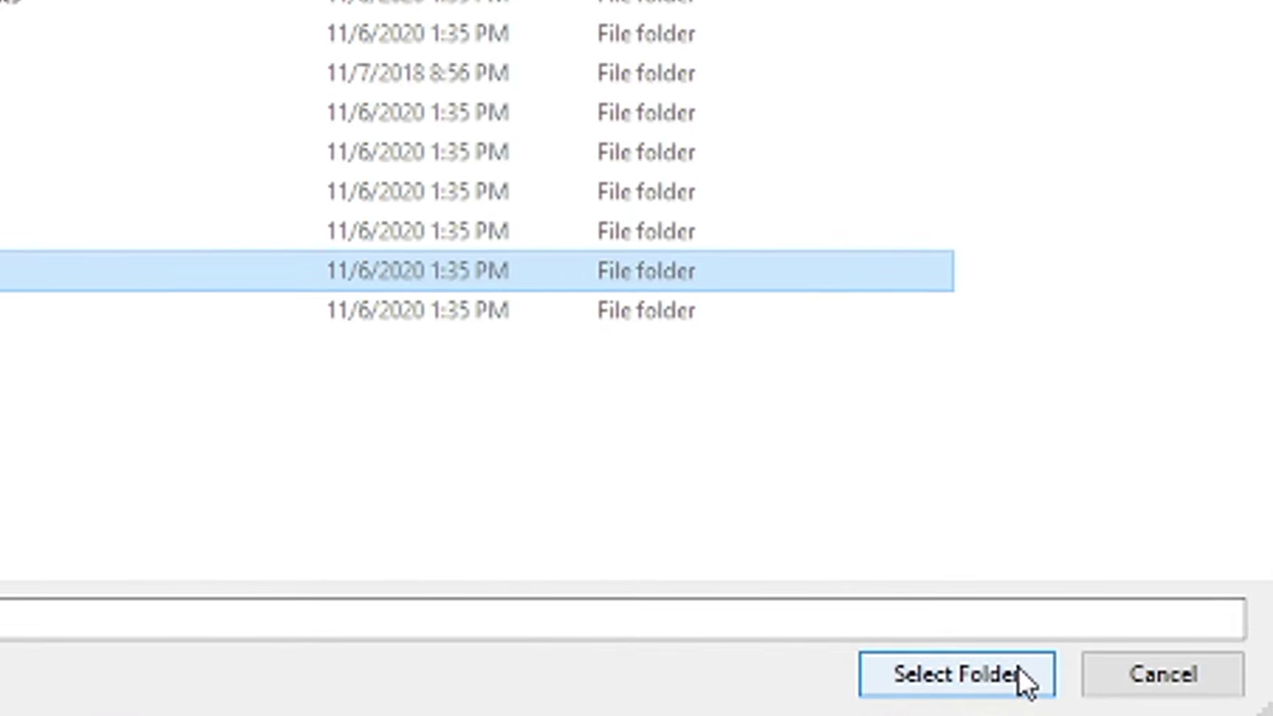
click(1020, 671)
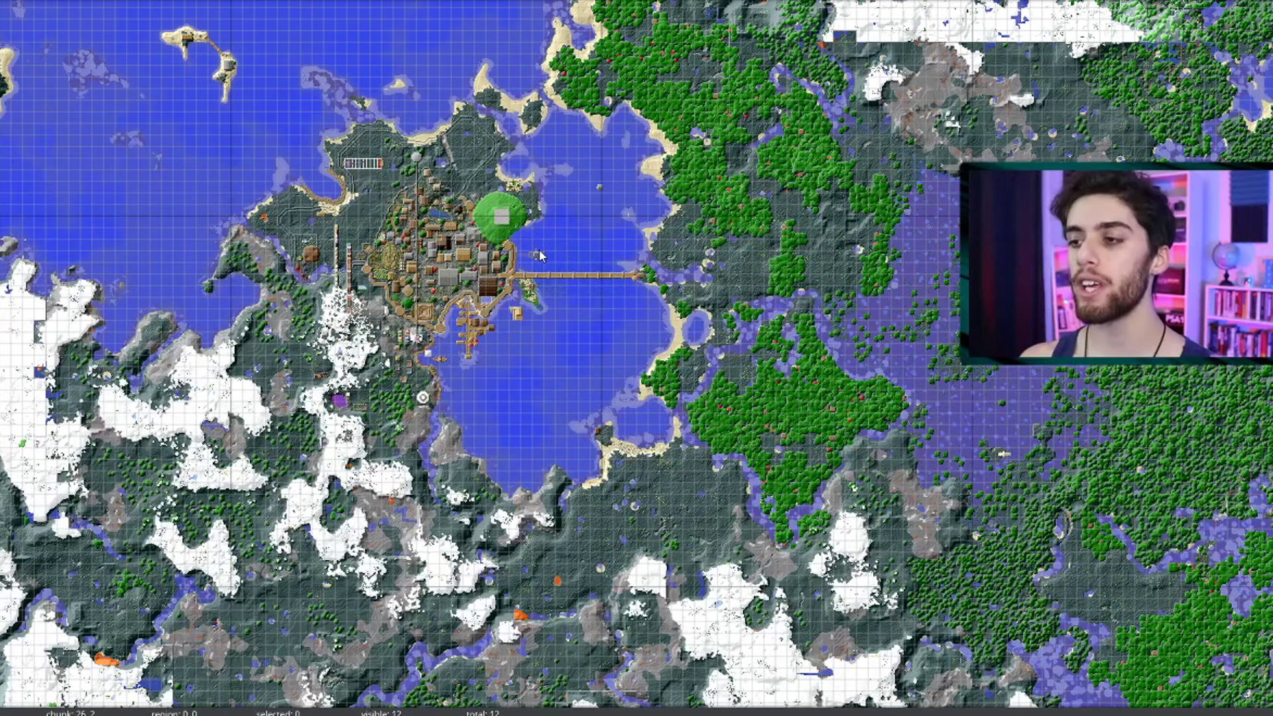
Pan and zoom the map over the village, the snowy land south-west of it, and the coast
mouse_move(496, 66)
mouse_down()
mouse_move(712, 220)
mouse_move(686, 155)
mouse_up()
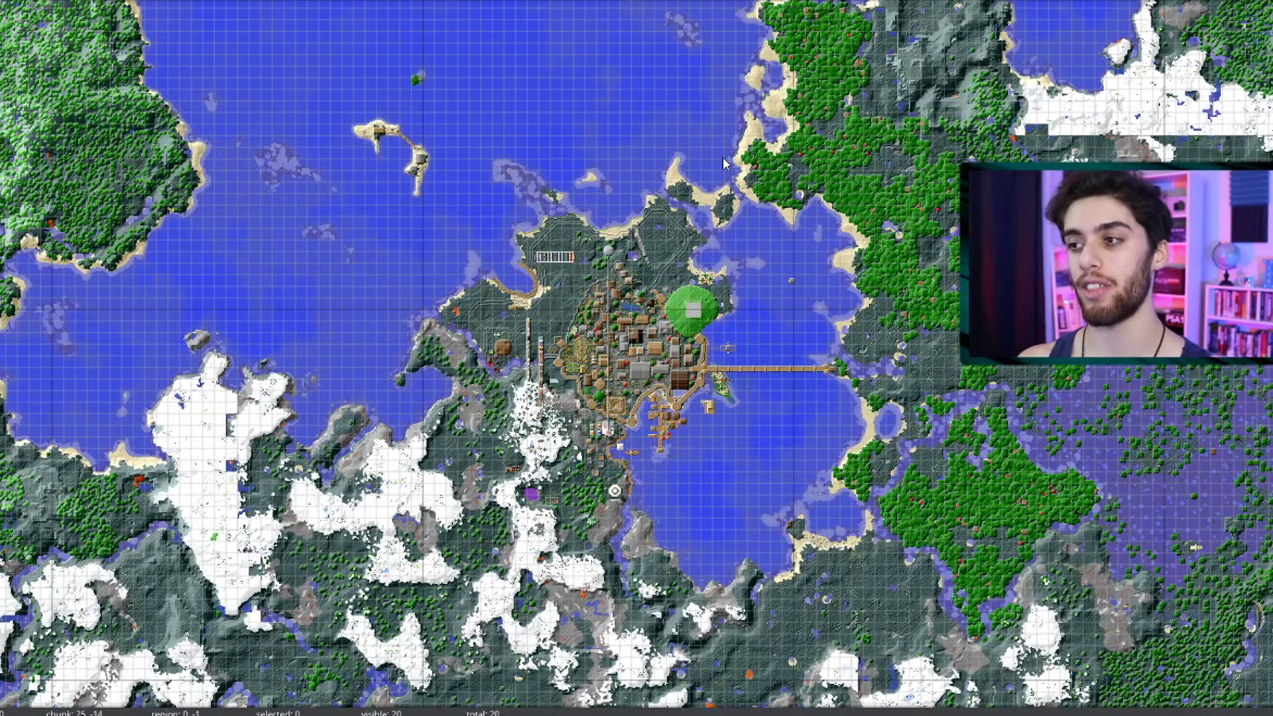
scroll(637, 348, up, 5)
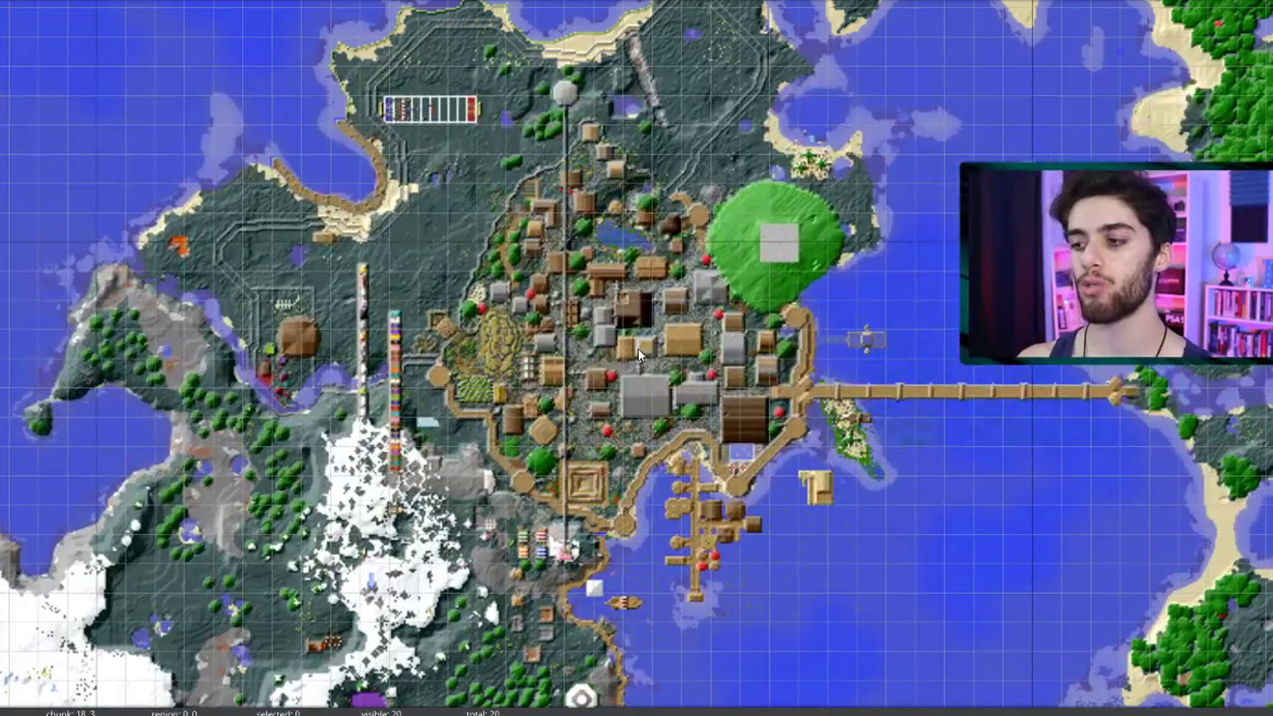
scroll(637, 348, up, 2)
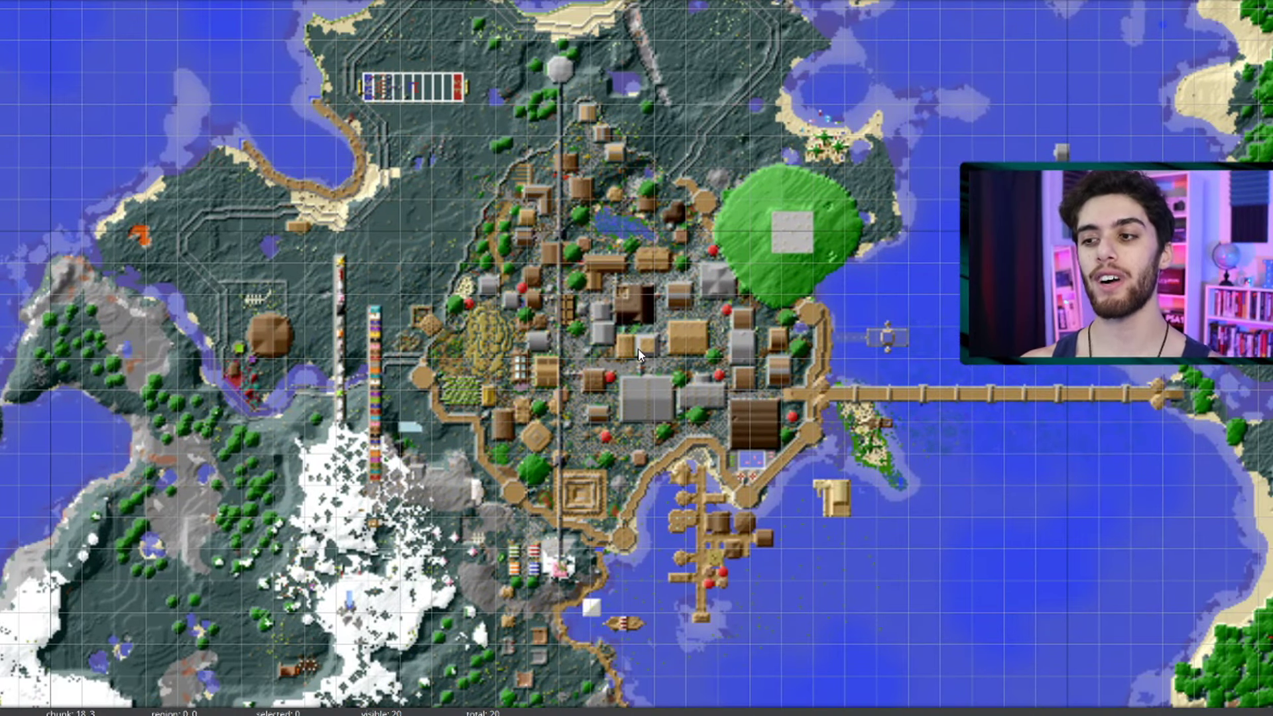
scroll(1038, 91, down, 1)
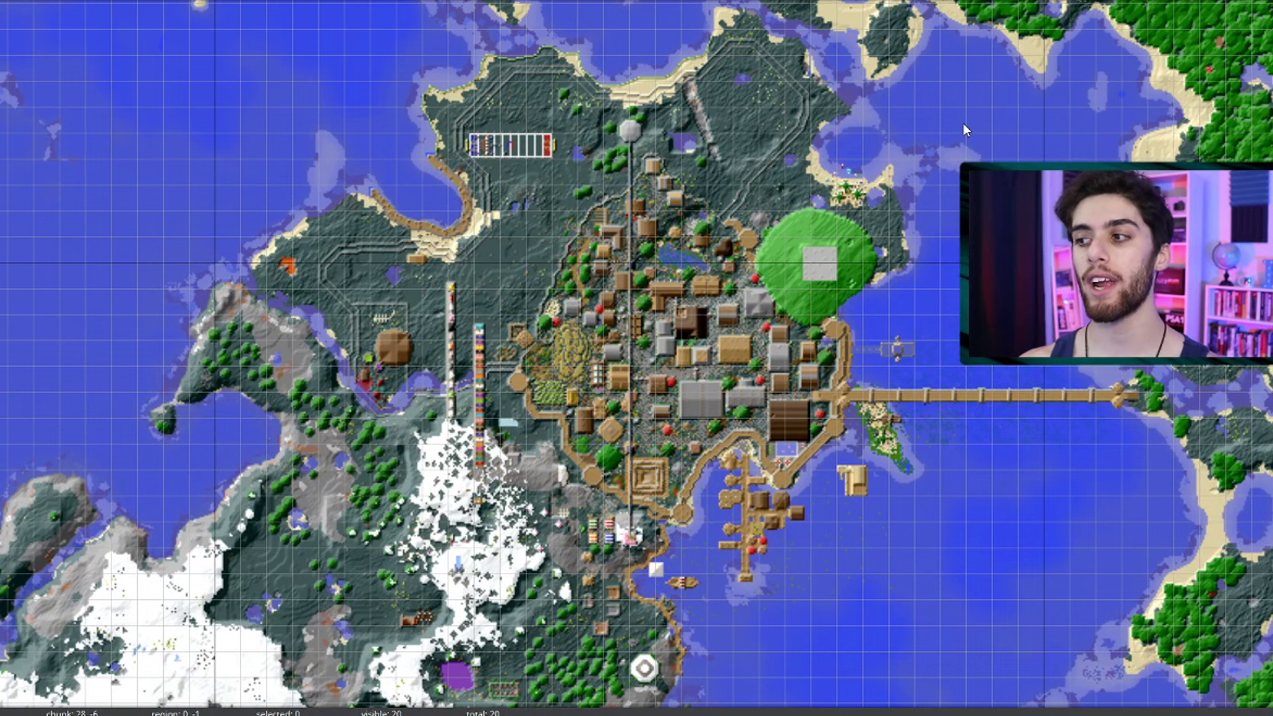
mouse_move(698, 260)
mouse_down()
mouse_move(611, 194)
mouse_move(505, 73)
mouse_up()
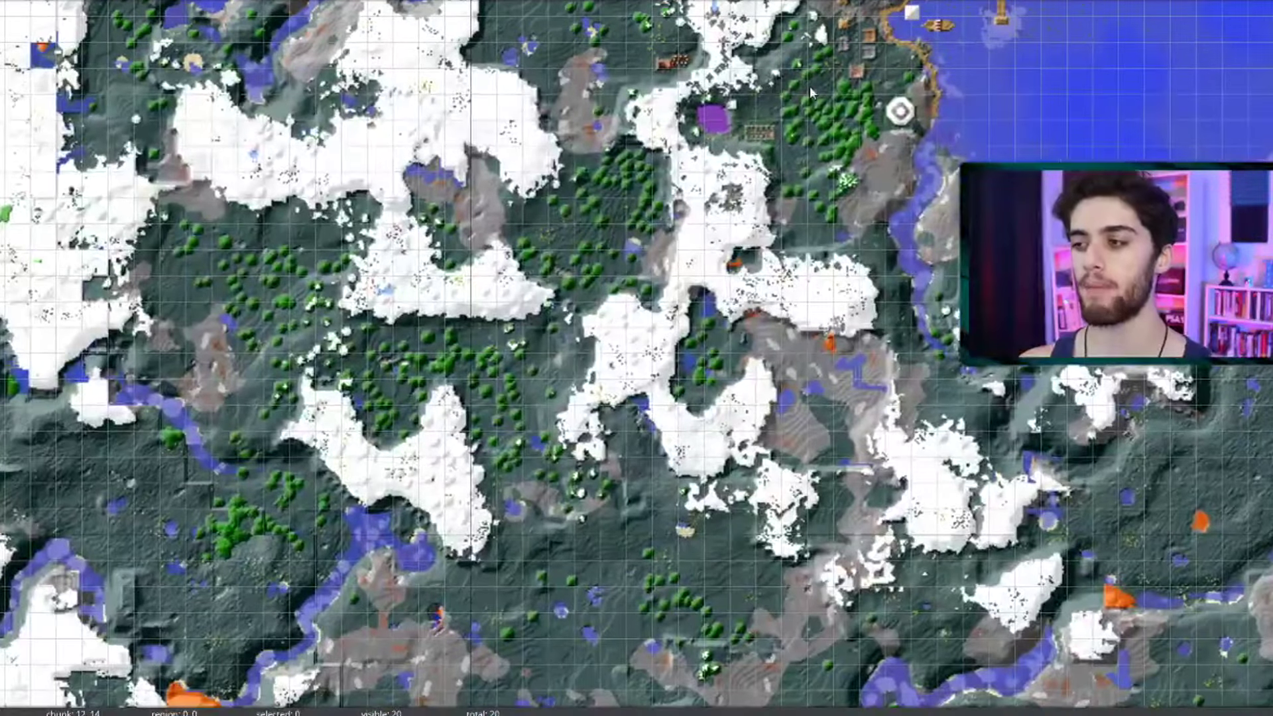
drag(810, 86, 728, 233)
scroll(728, 232, up, 2)
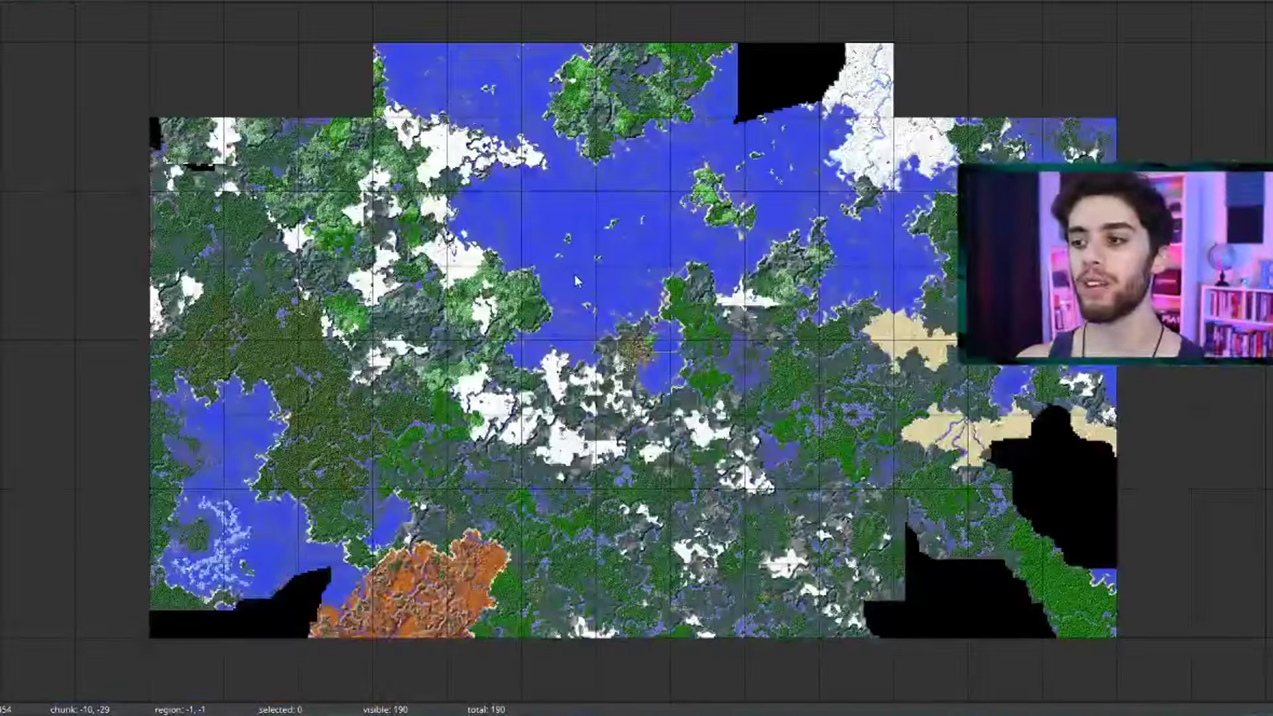
mouse_move(575, 281)
mouse_down()
mouse_move(625, 233)
mouse_move(622, 375)
mouse_up()
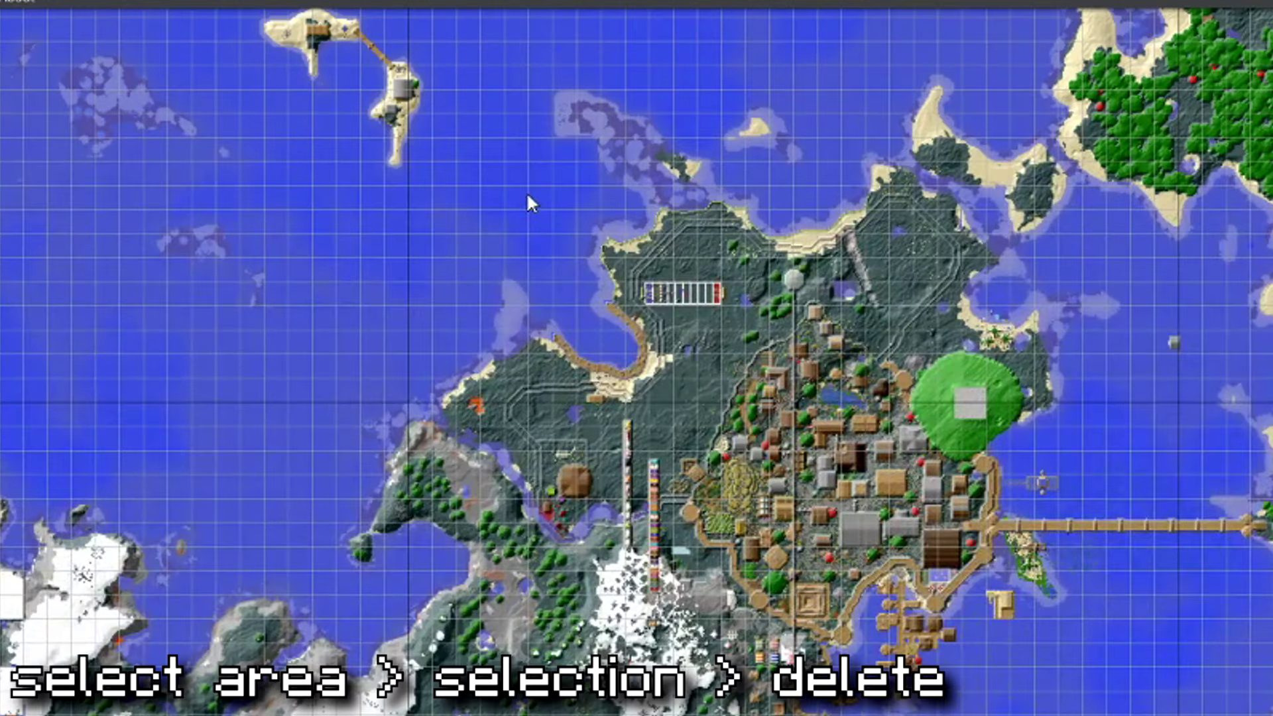
Select a block of ocean chunks north-west of the village and open the Selection menu
drag(431, 148, 379, 169)
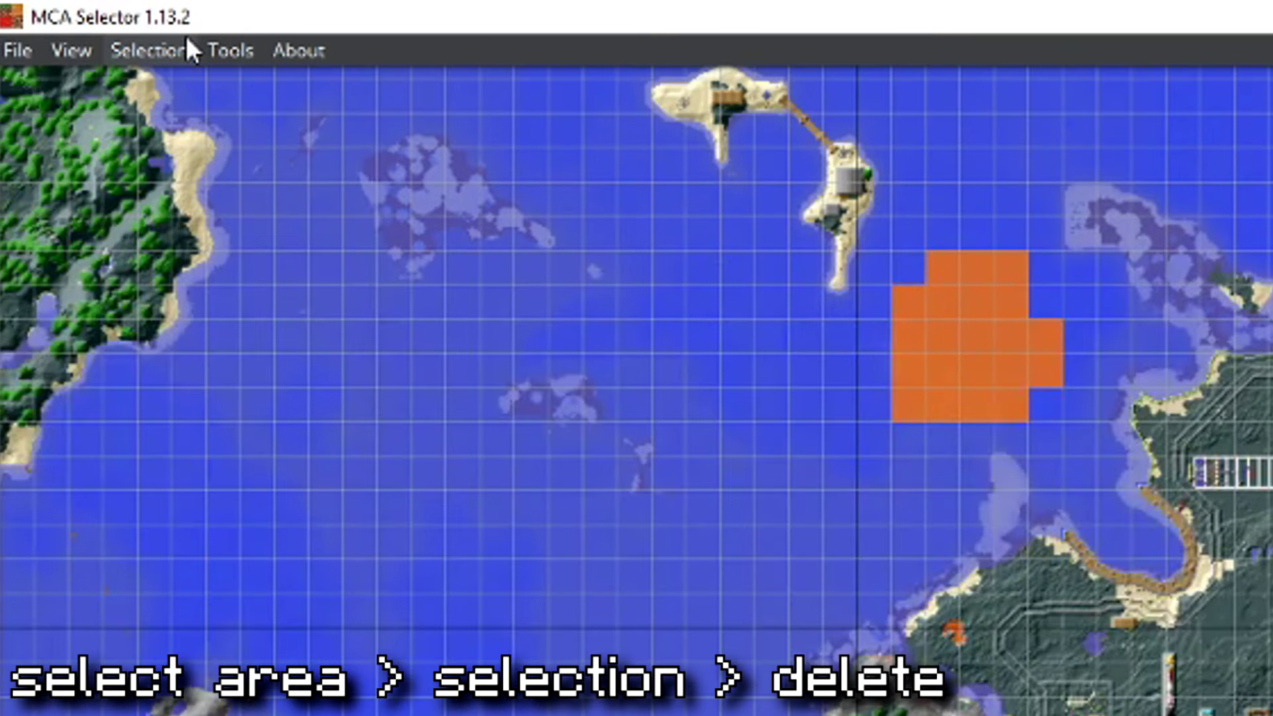
click(175, 41)
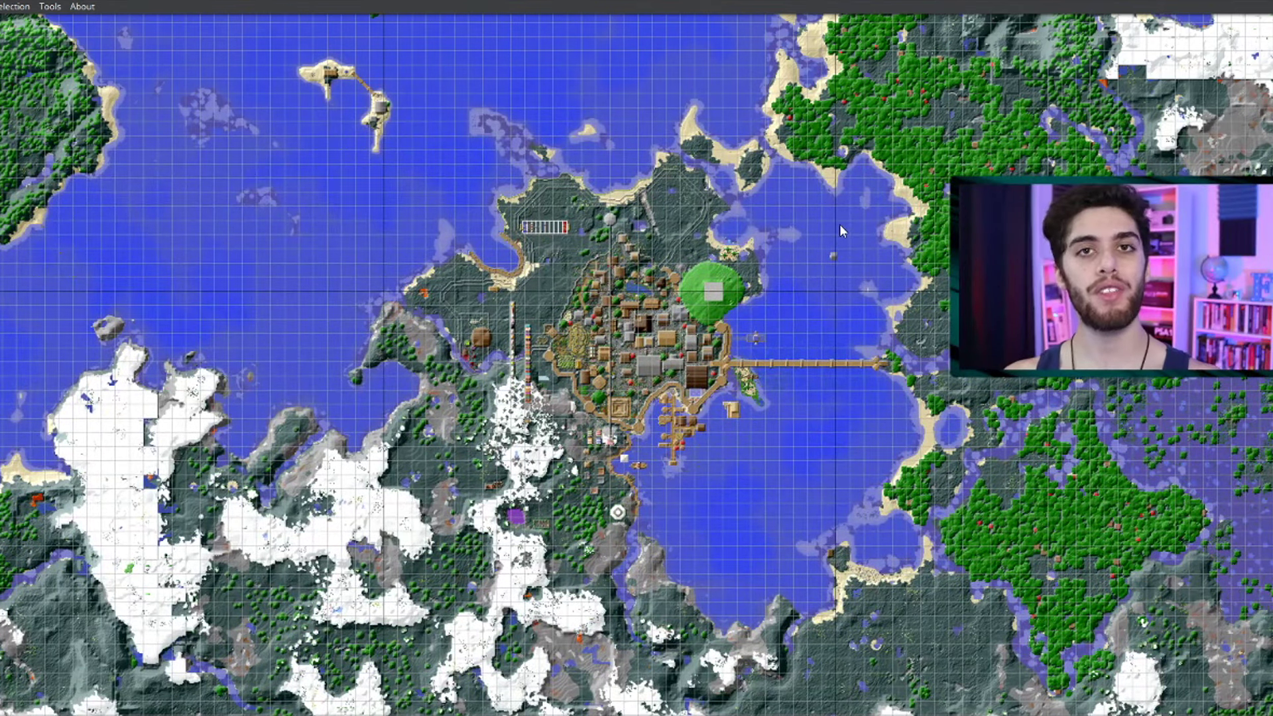
scroll(840, 229, down, 3)
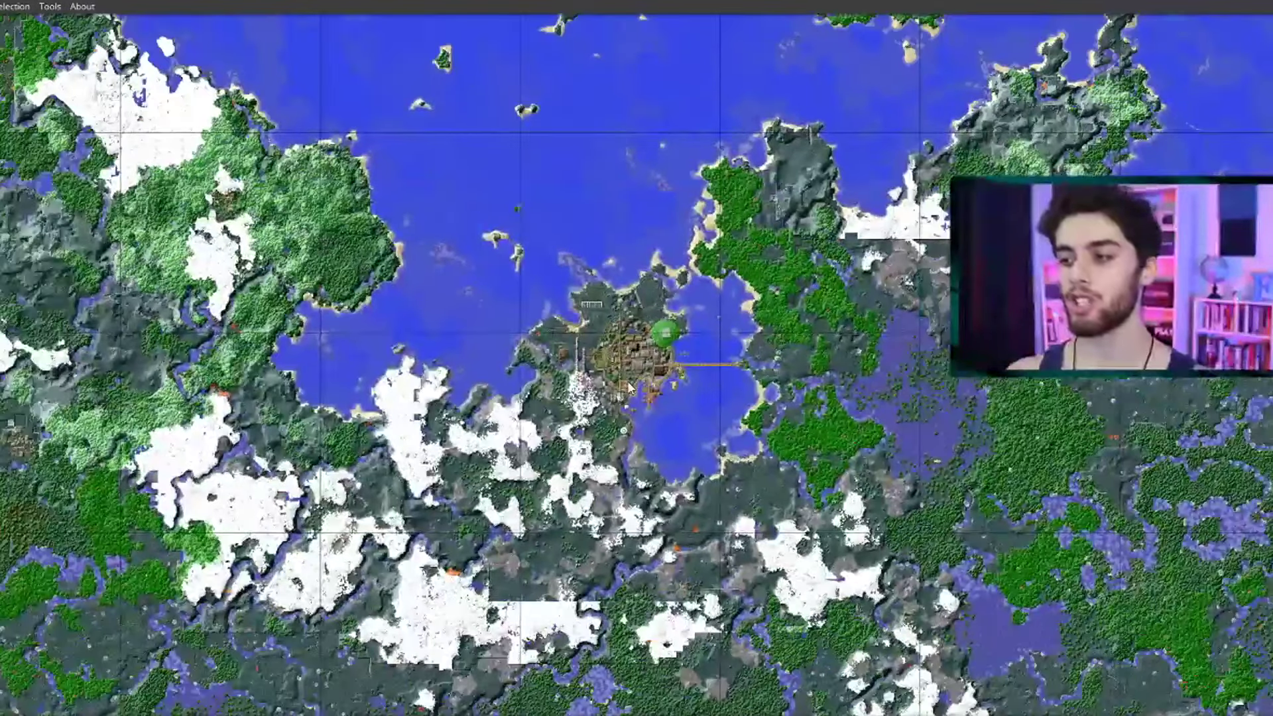
Select the village region and the one above it, then invert the selection
click(628, 387)
click(639, 284)
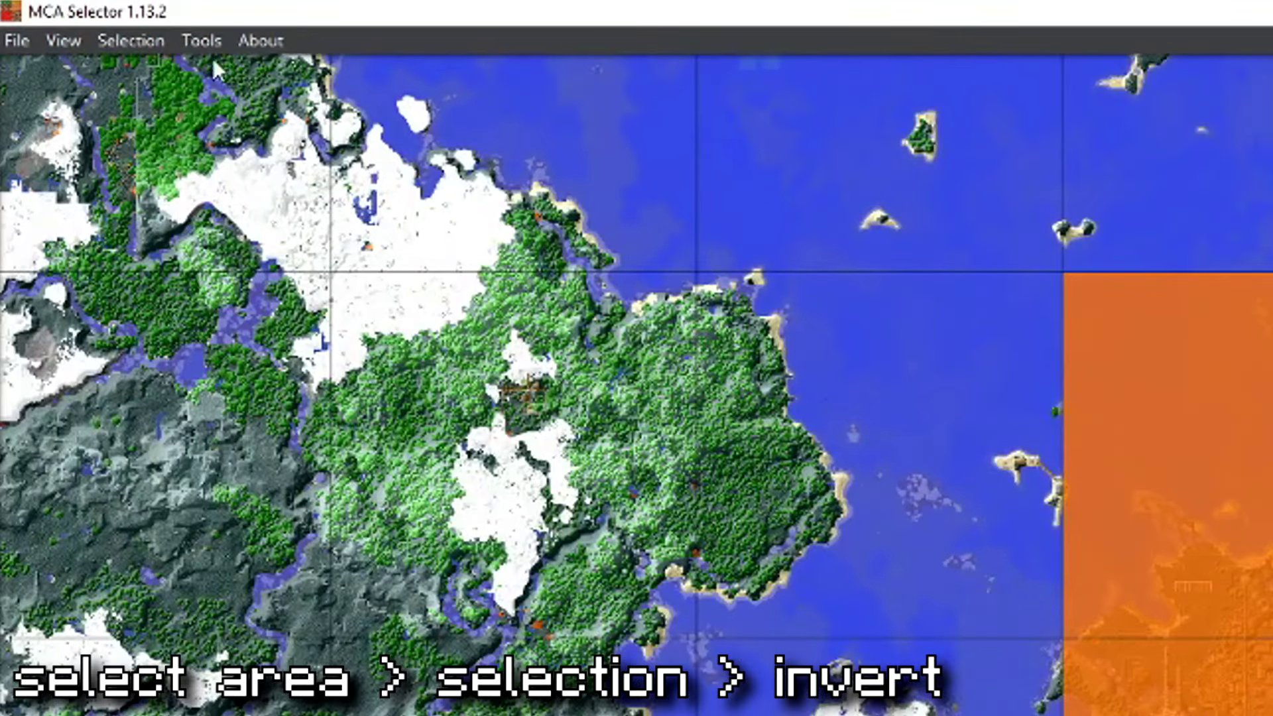
click(135, 41)
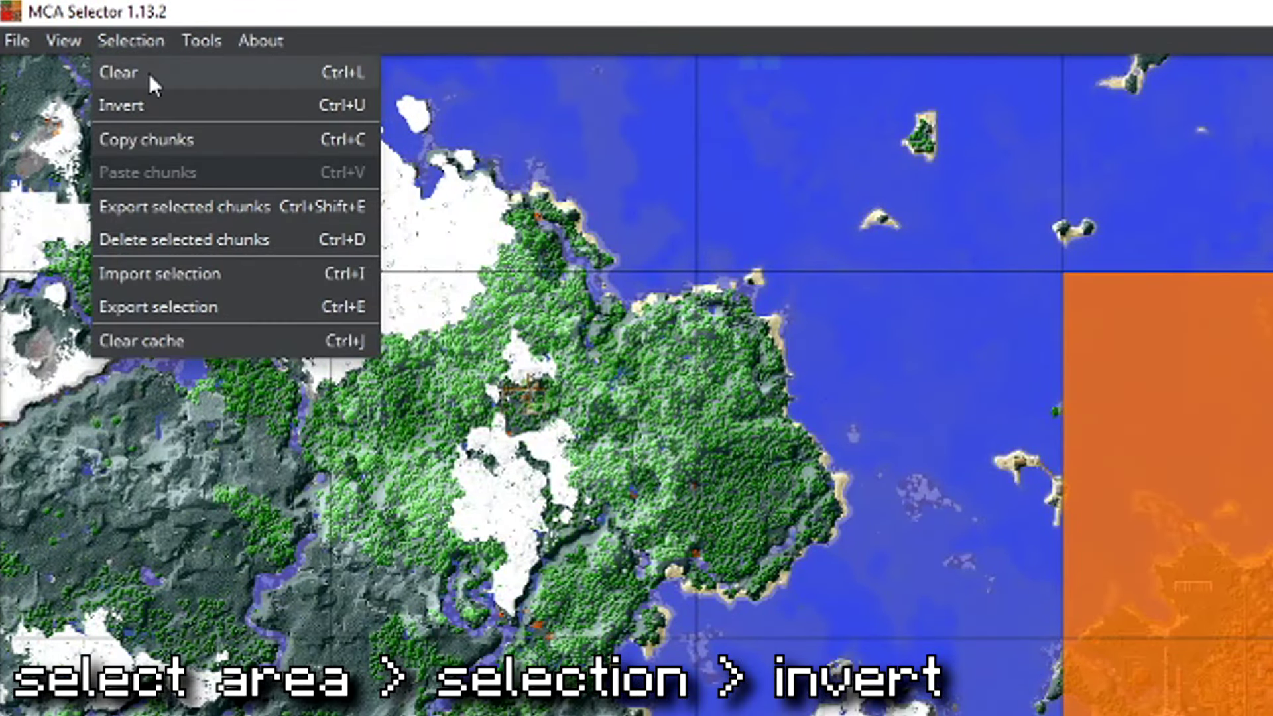
click(149, 105)
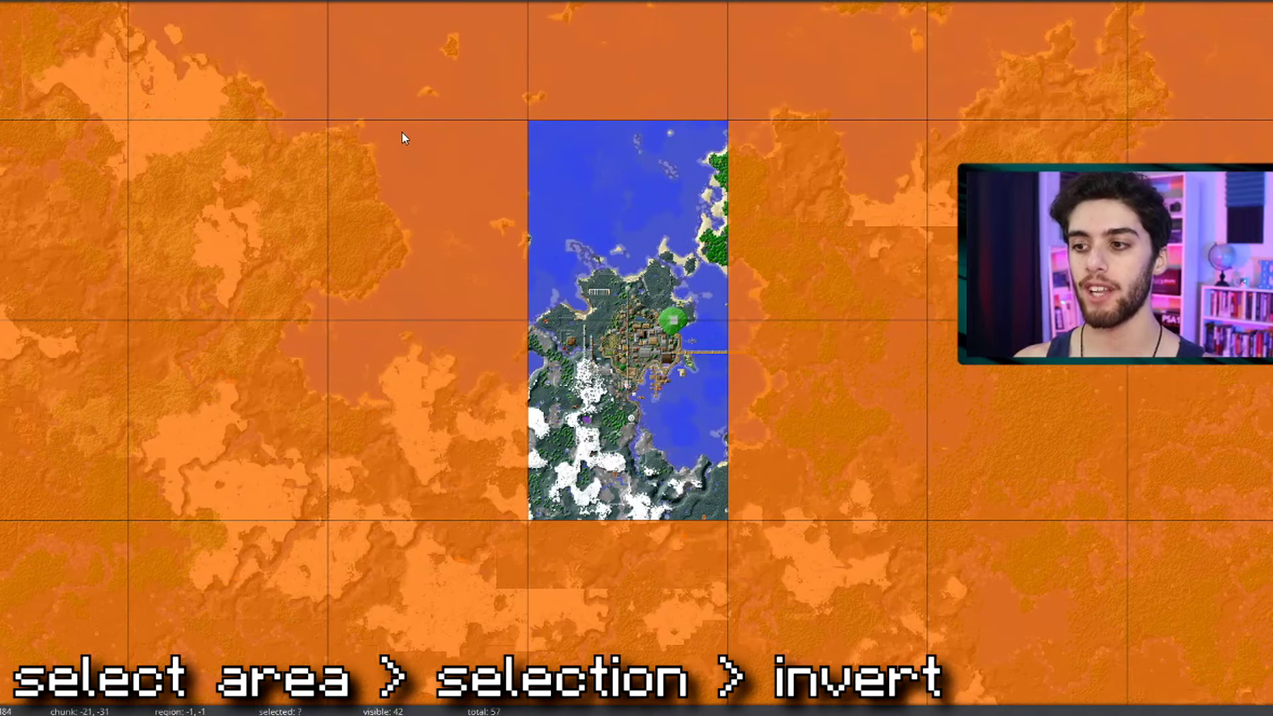
scroll(663, 323, up, 4)
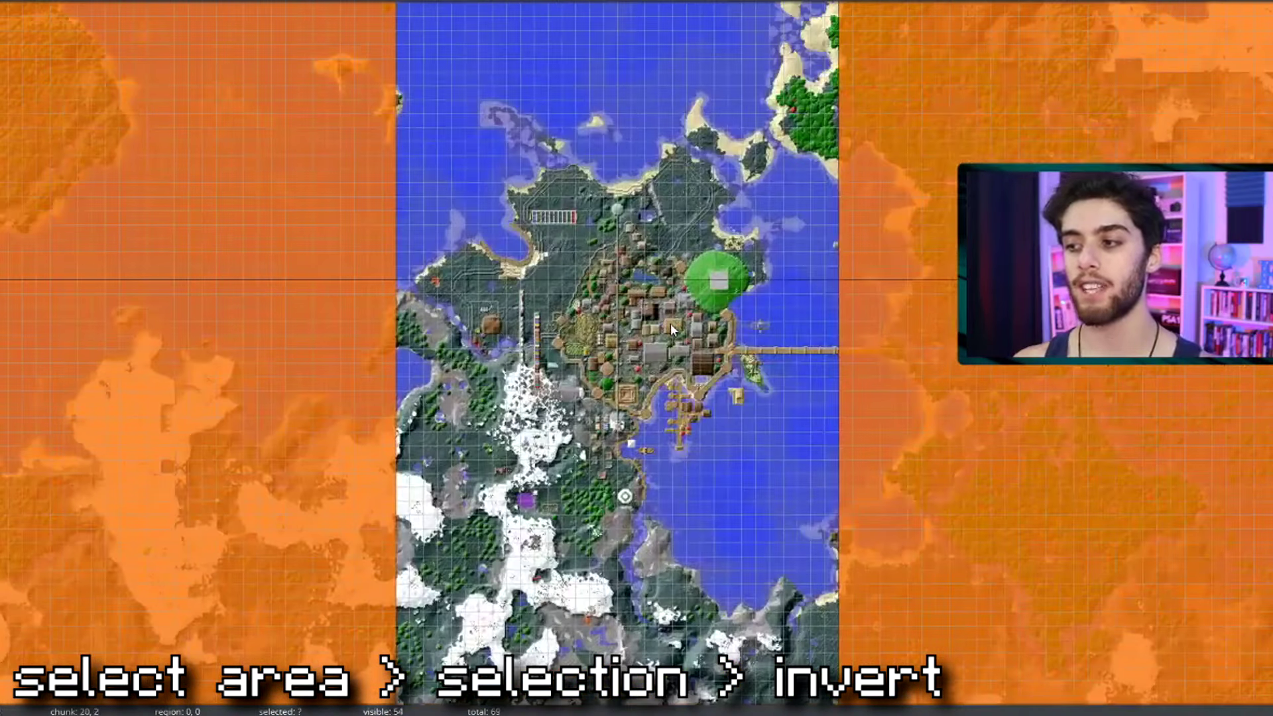
scroll(670, 324, down, 3)
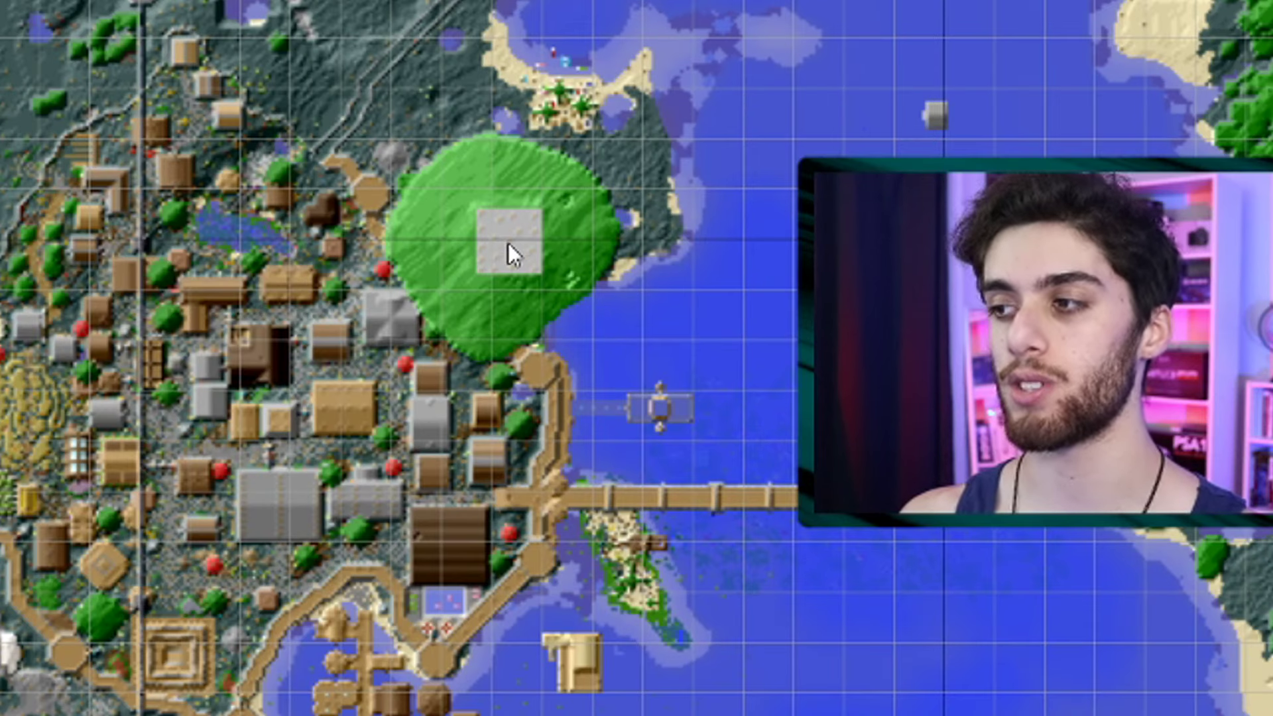
Select the 33 chunks covering the green patch beside the village and delete them
mouse_move(488, 142)
mouse_down()
mouse_move(415, 156)
mouse_move(411, 288)
mouse_move(513, 330)
mouse_move(573, 332)
mouse_move(506, 363)
mouse_move(620, 248)
mouse_up()
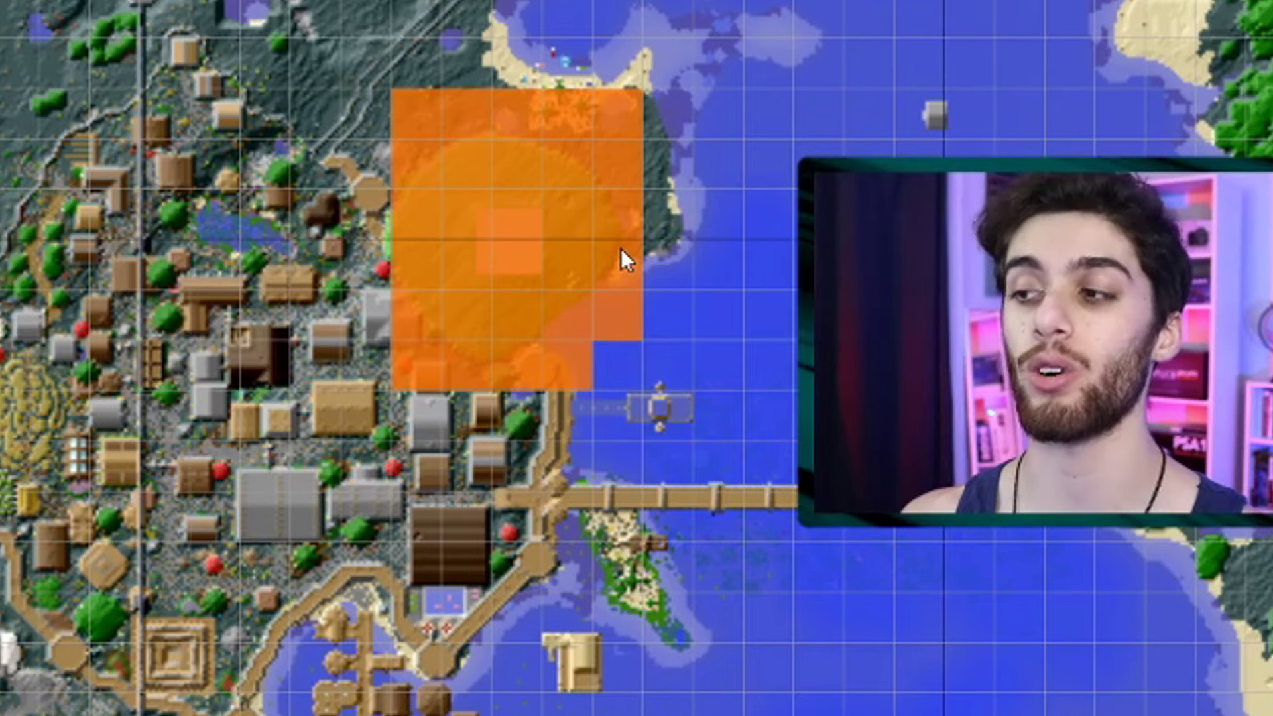
drag(455, 228, 380, 232)
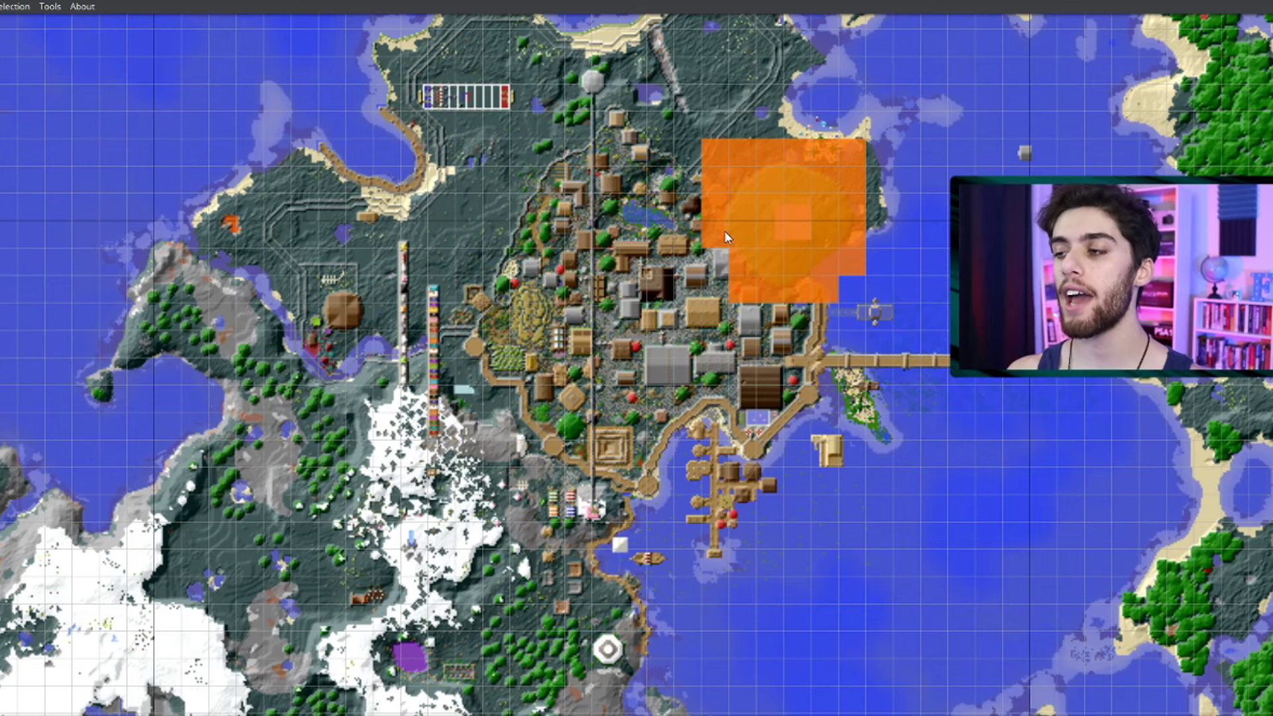
click(14, 8)
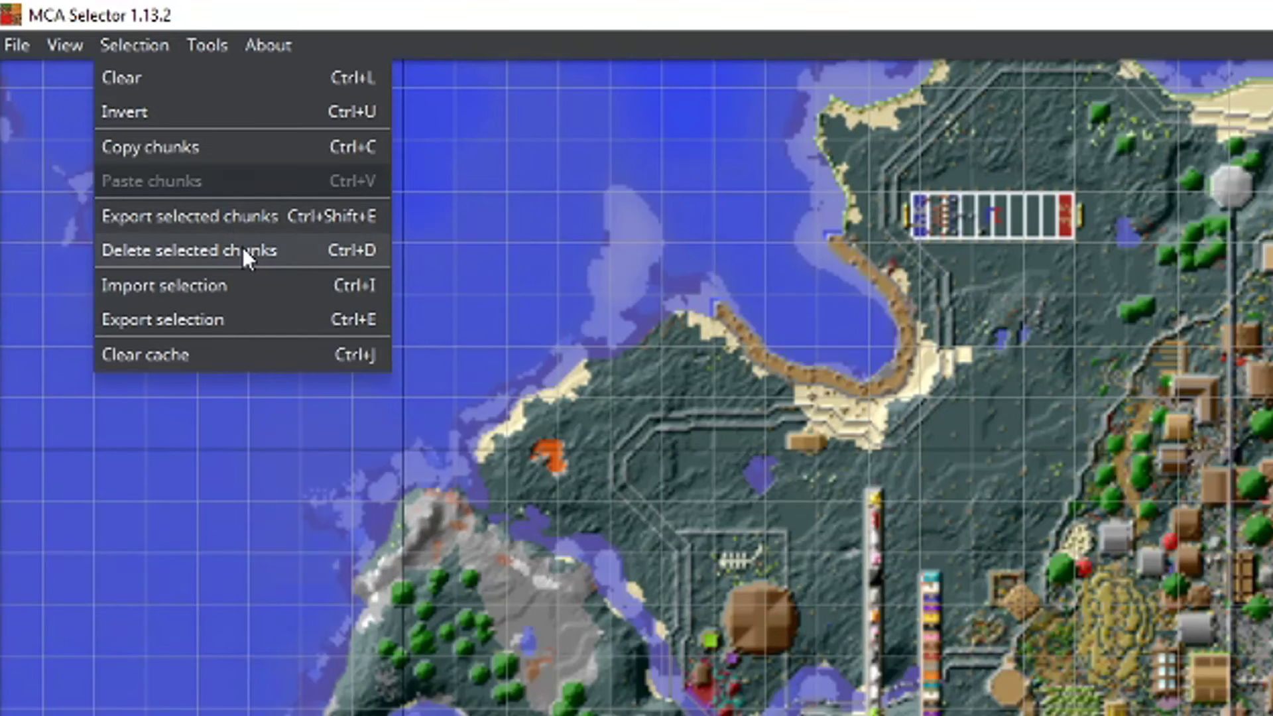
click(242, 250)
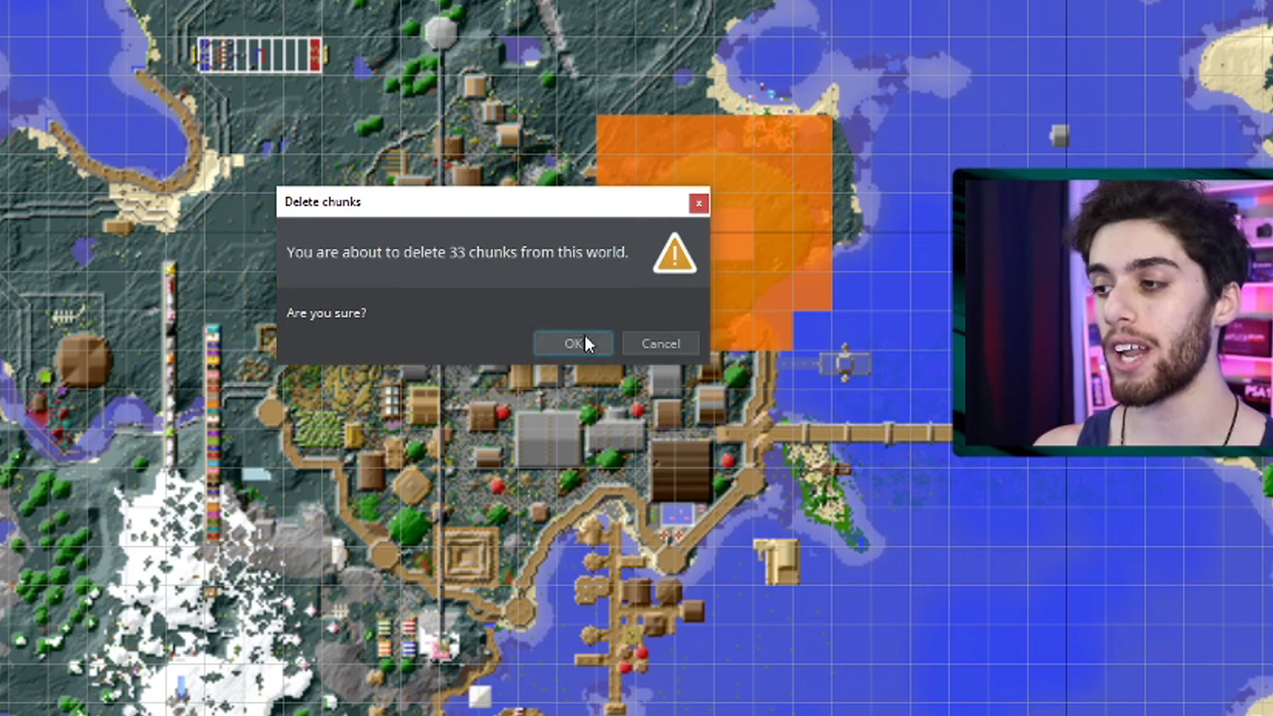
click(584, 341)
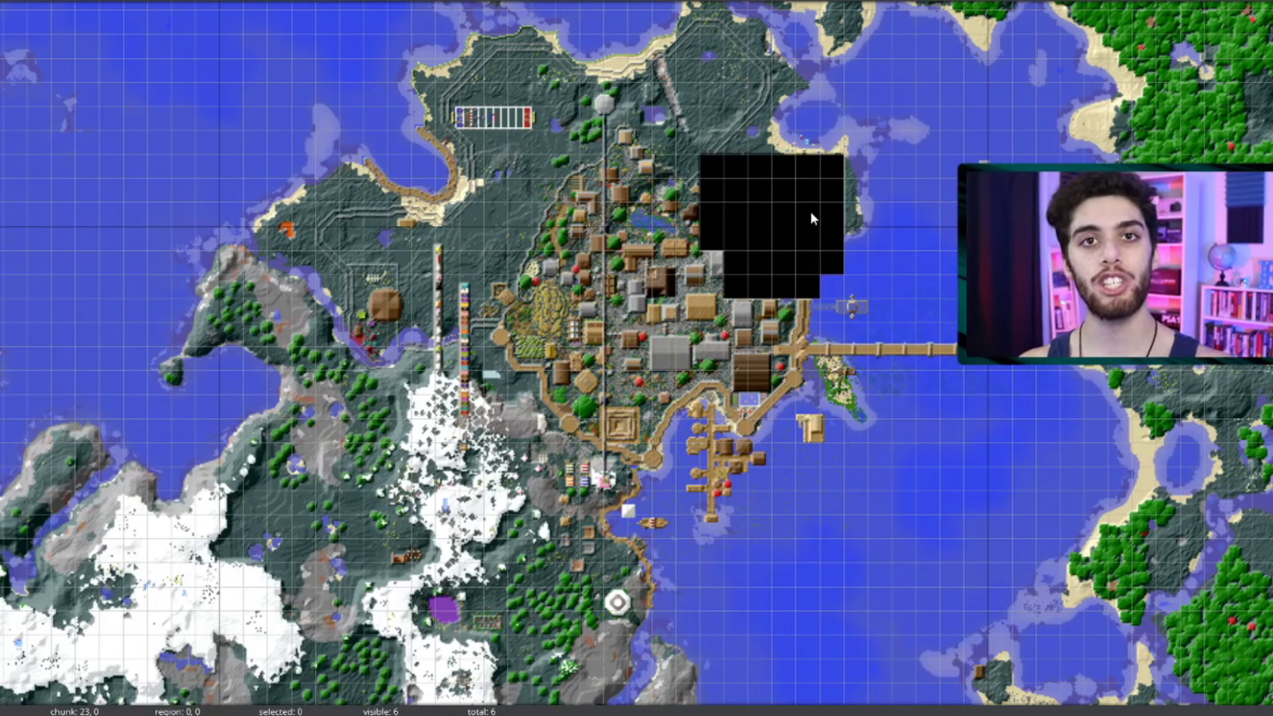
Delete a 6144-chunk rectangle west of the village via Selection > Delete selected chunks
scroll(810, 212, down, 5)
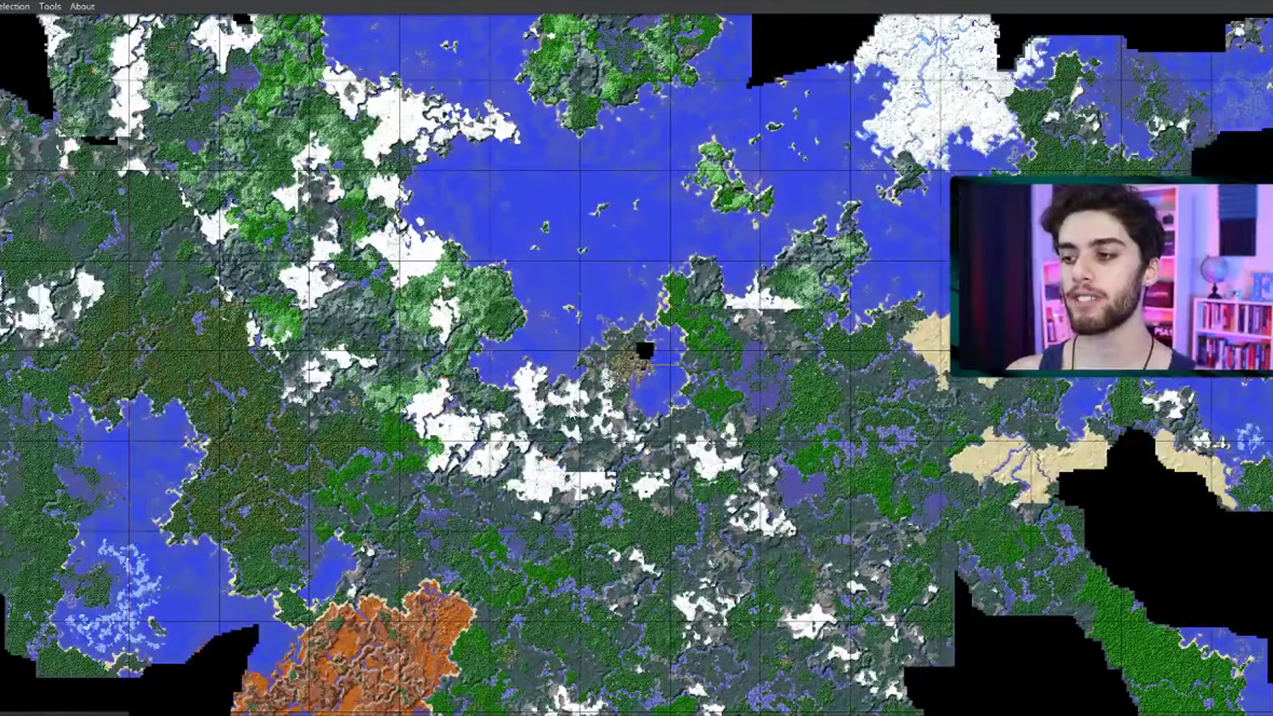
mouse_move(424, 426)
mouse_down()
mouse_move(438, 411)
mouse_move(413, 292)
mouse_move(321, 395)
mouse_up()
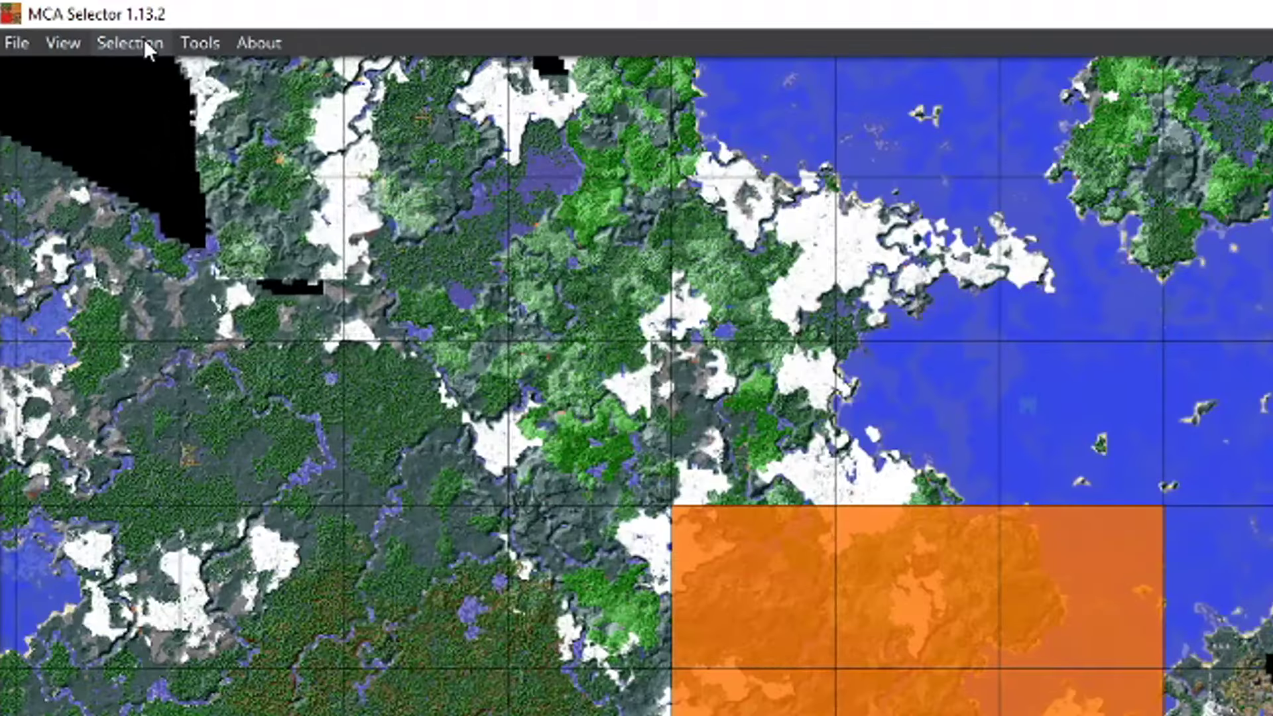
click(146, 41)
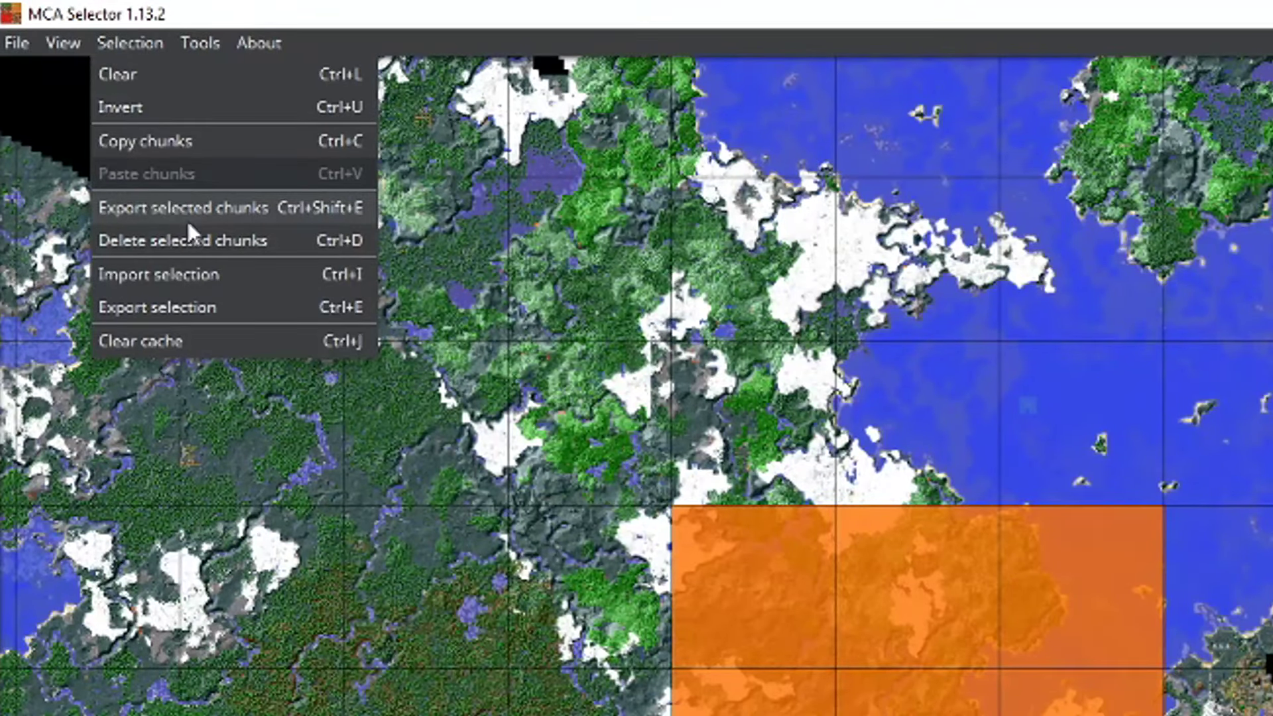
click(207, 244)
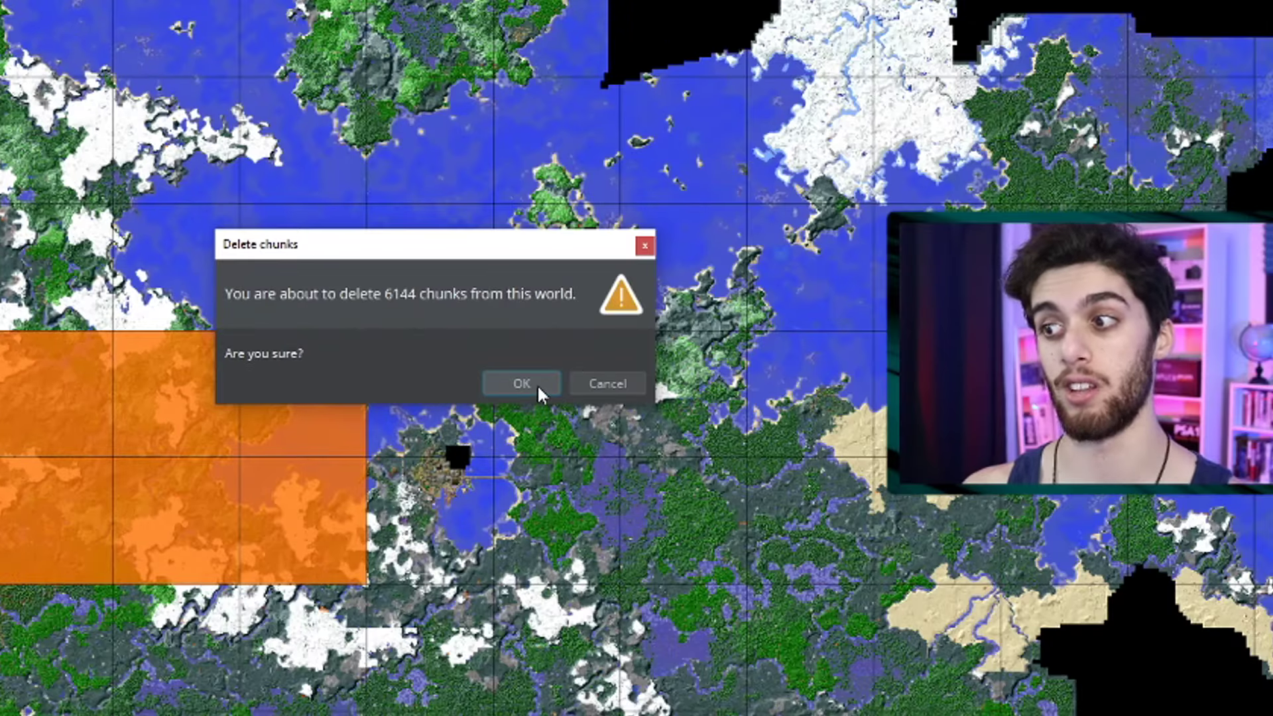
click(537, 383)
Zoom and pan the map to the far west to review the emptied grey regions
scroll(611, 314, down, 3)
scroll(542, 290, up, 5)
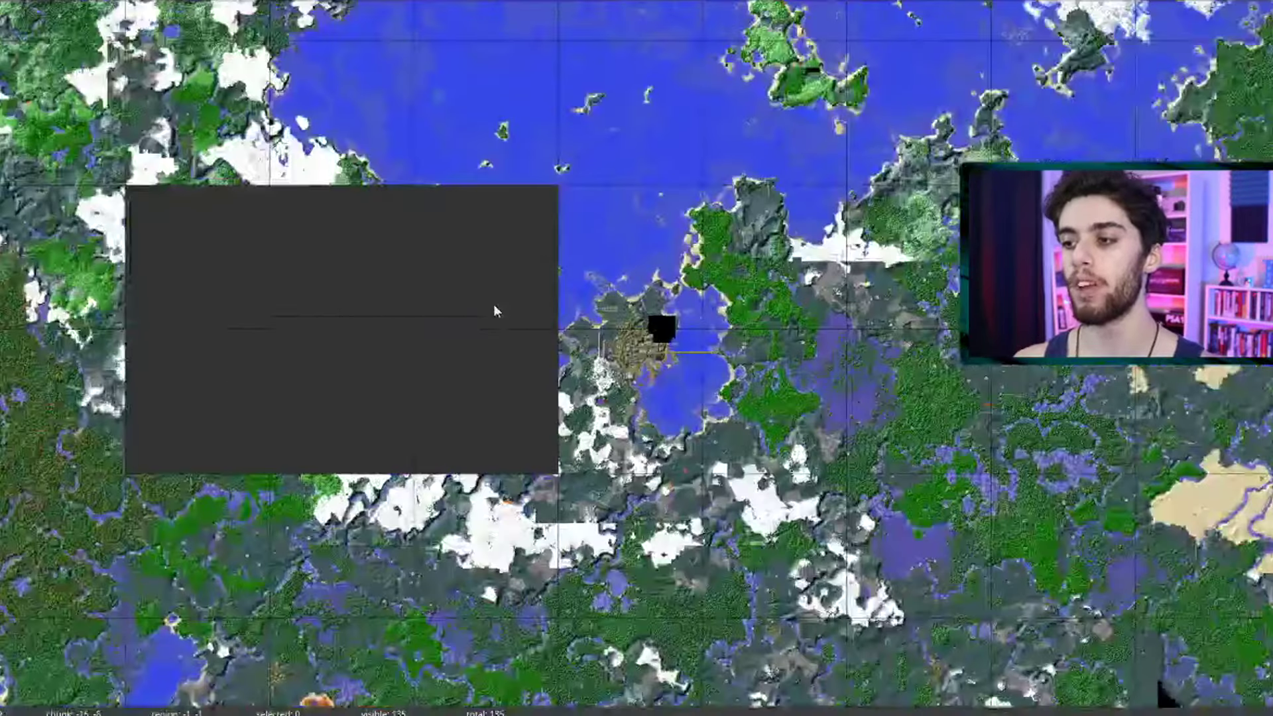
scroll(388, 219, up, 1)
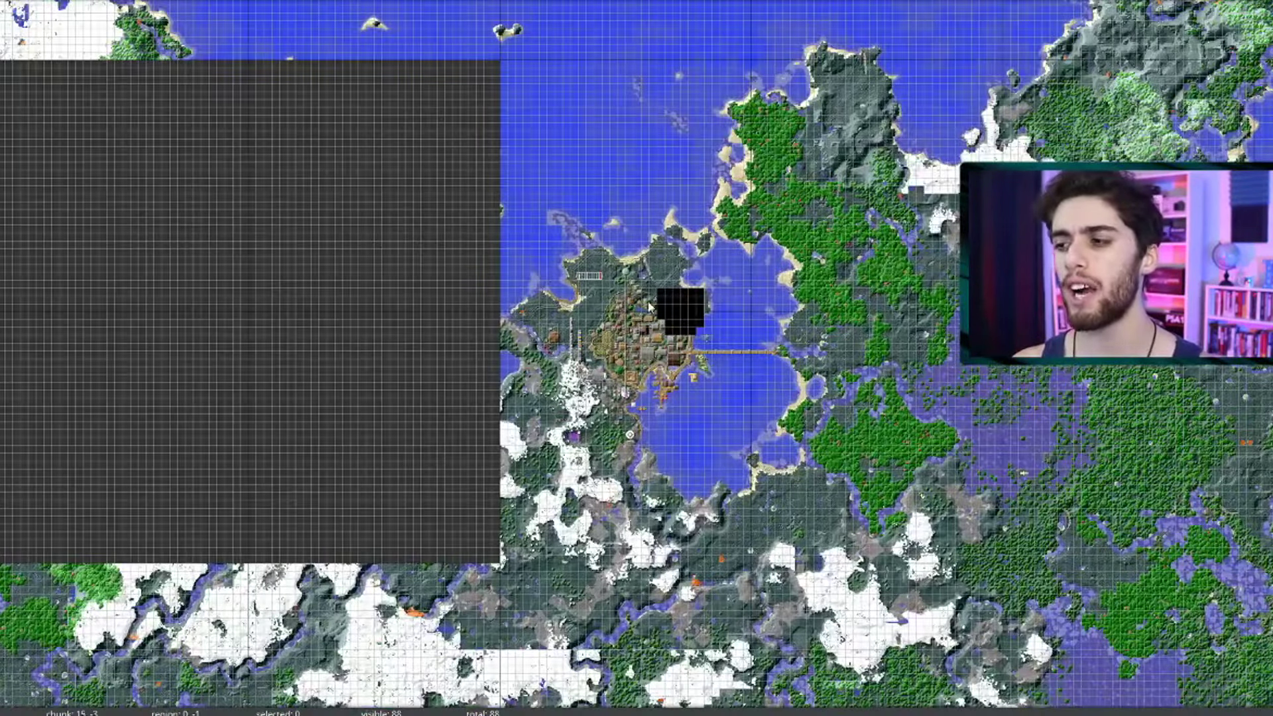
scroll(272, 296, up, 1)
scroll(272, 297, down, 1)
scroll(423, 360, down, 1)
scroll(471, 364, down, 1)
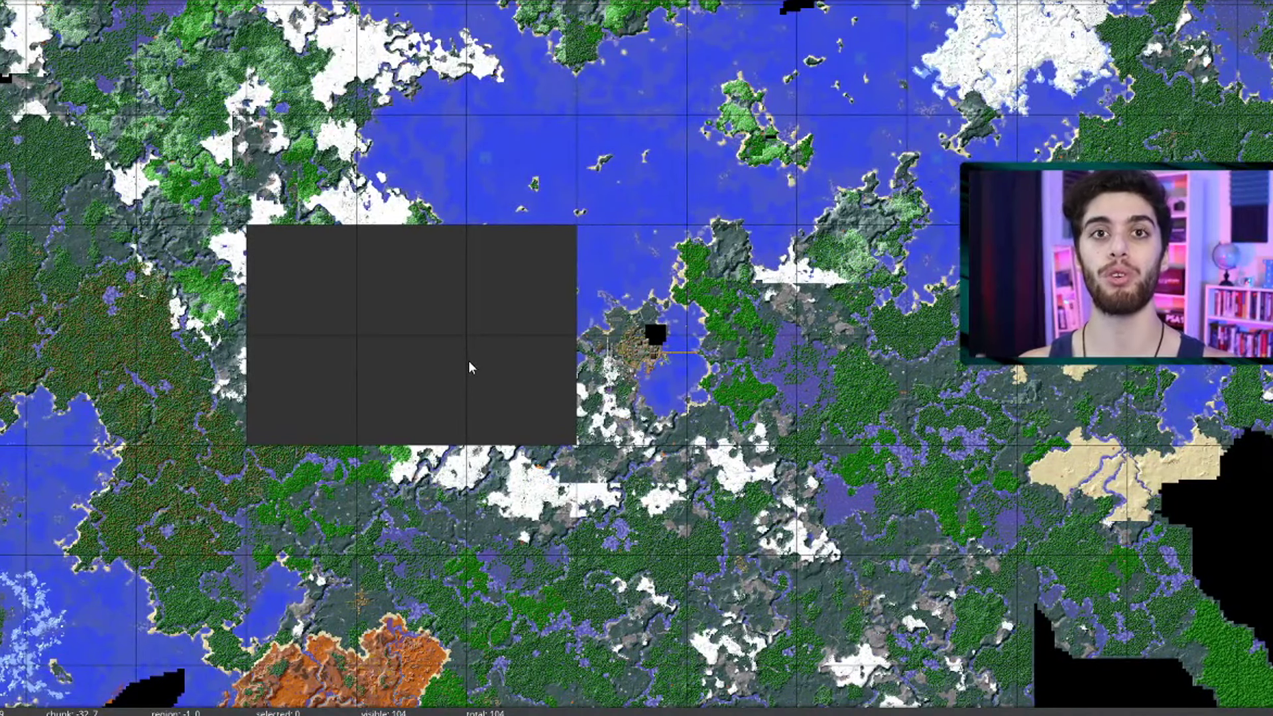
scroll(626, 286, up, 1)
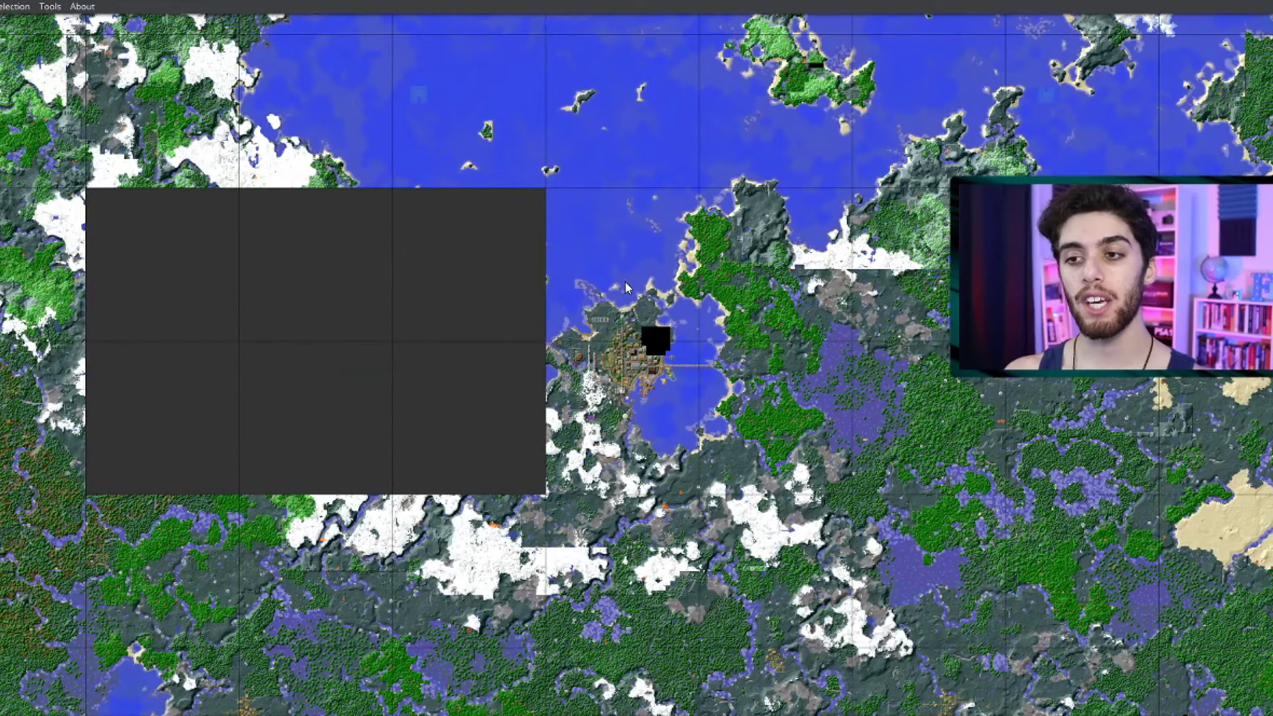
scroll(625, 280, down, 2)
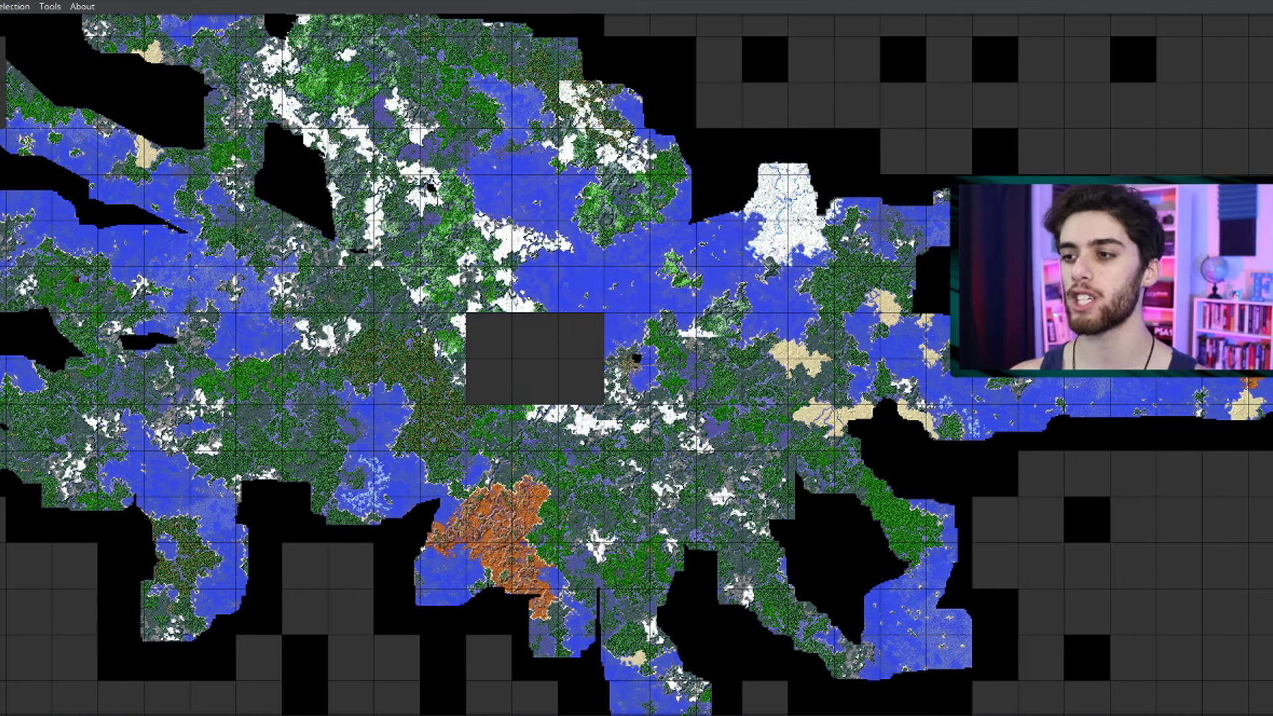
mouse_move(5, 216)
mouse_down()
mouse_move(695, 343)
mouse_move(752, 365)
mouse_move(689, 391)
mouse_up()
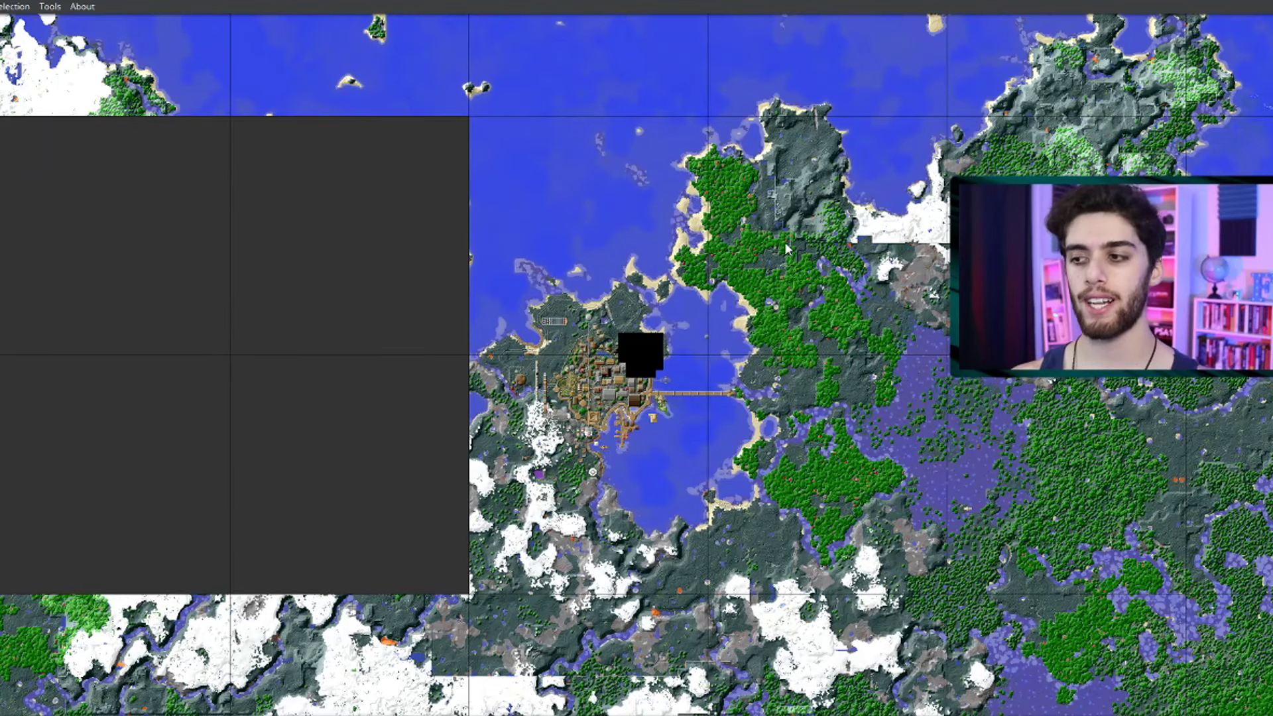
scroll(803, 385, up, 3)
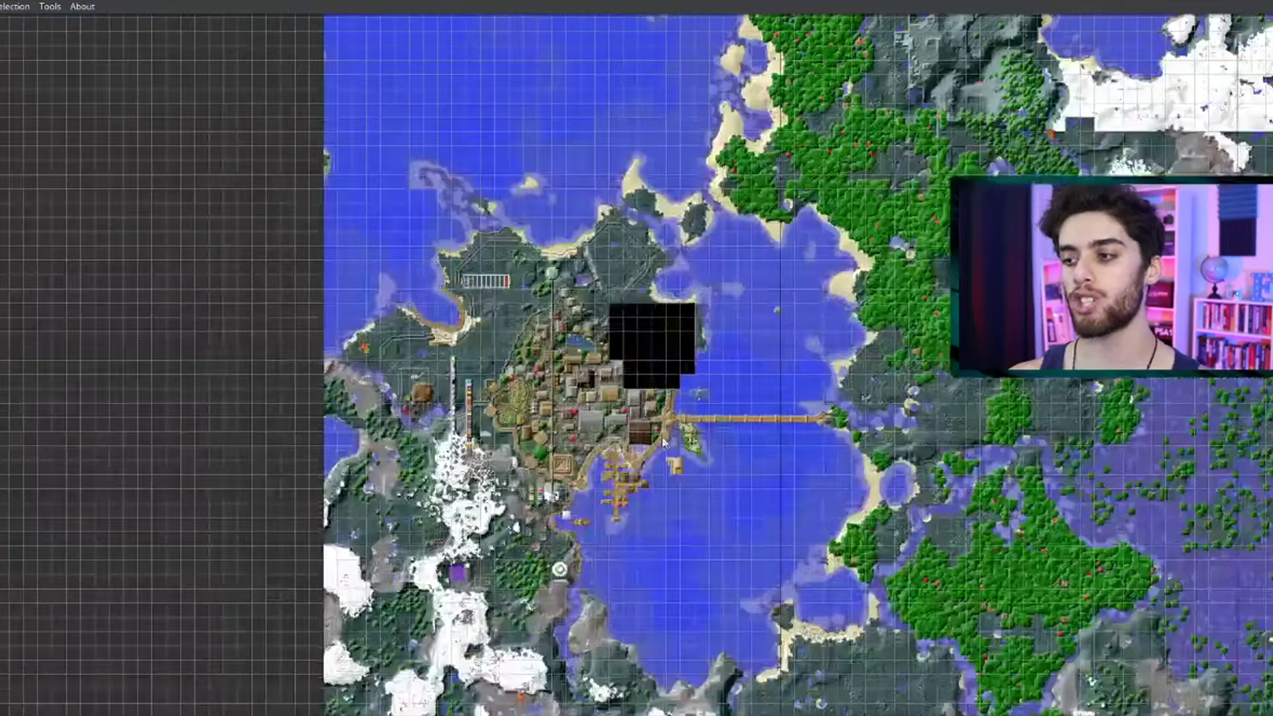
scroll(514, 526, down, 4)
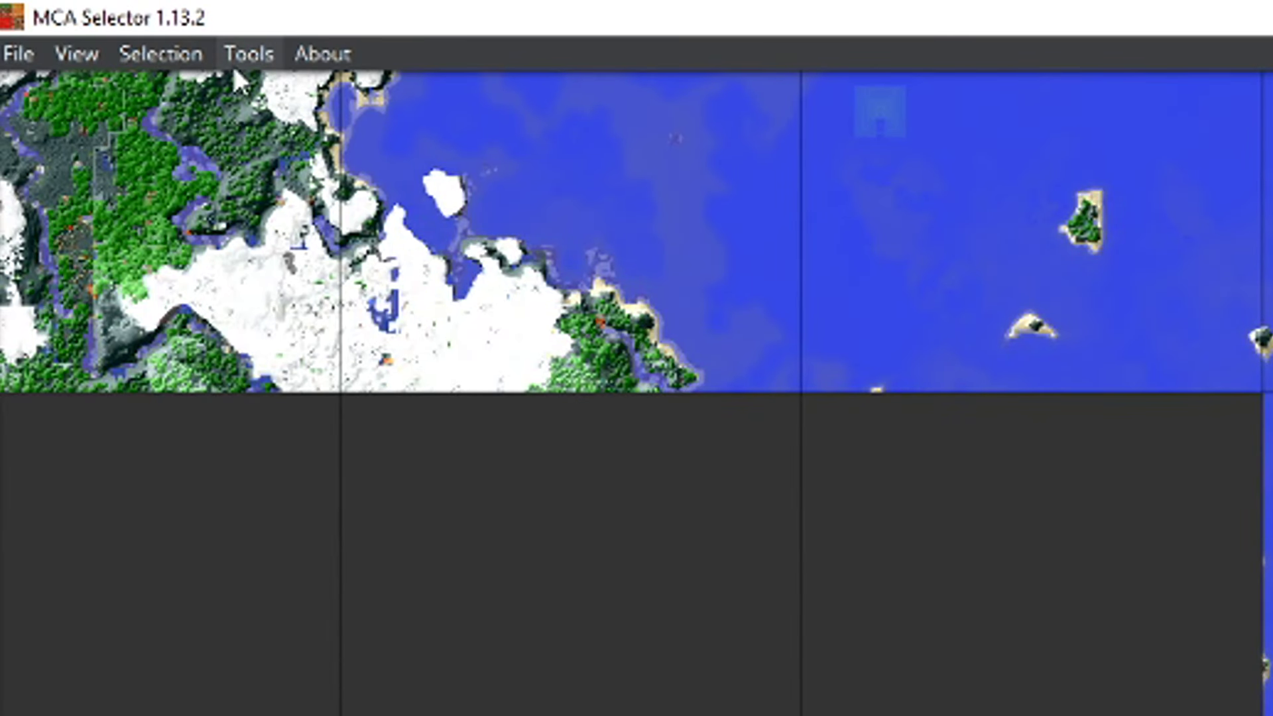
Open Tools > Filter chunks and remove the four xPos and zPos conditions
click(239, 63)
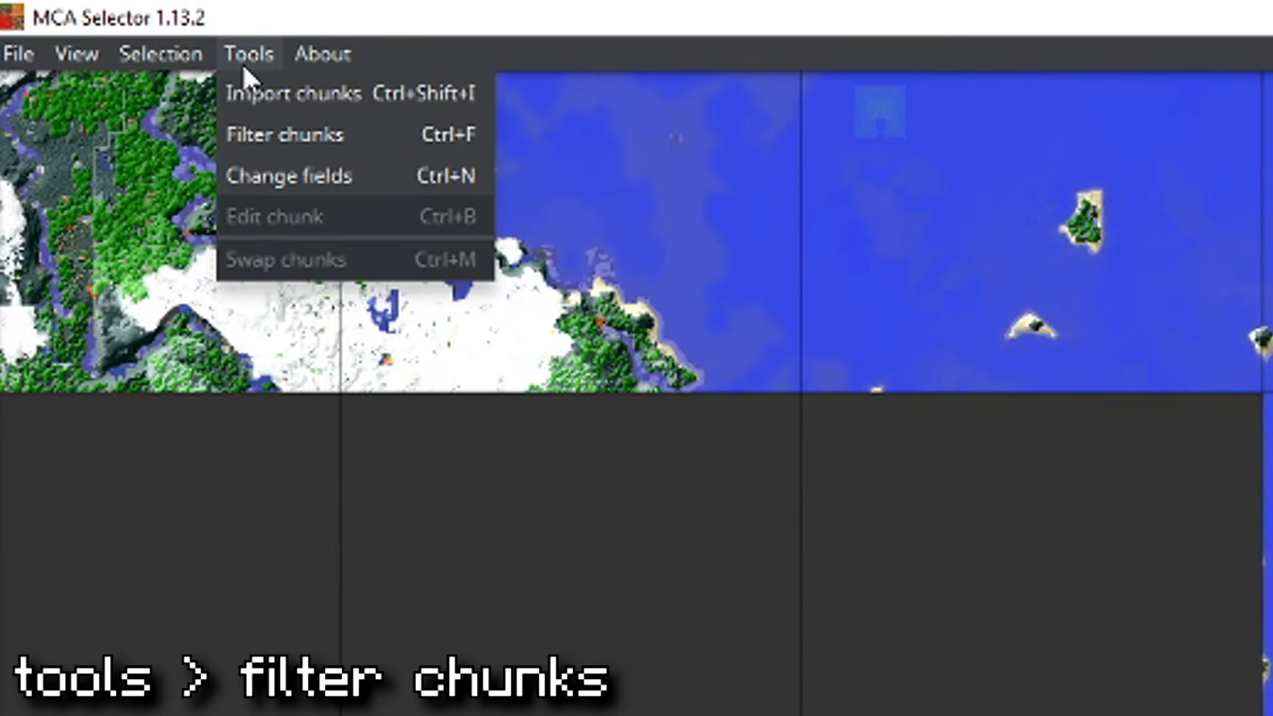
click(389, 128)
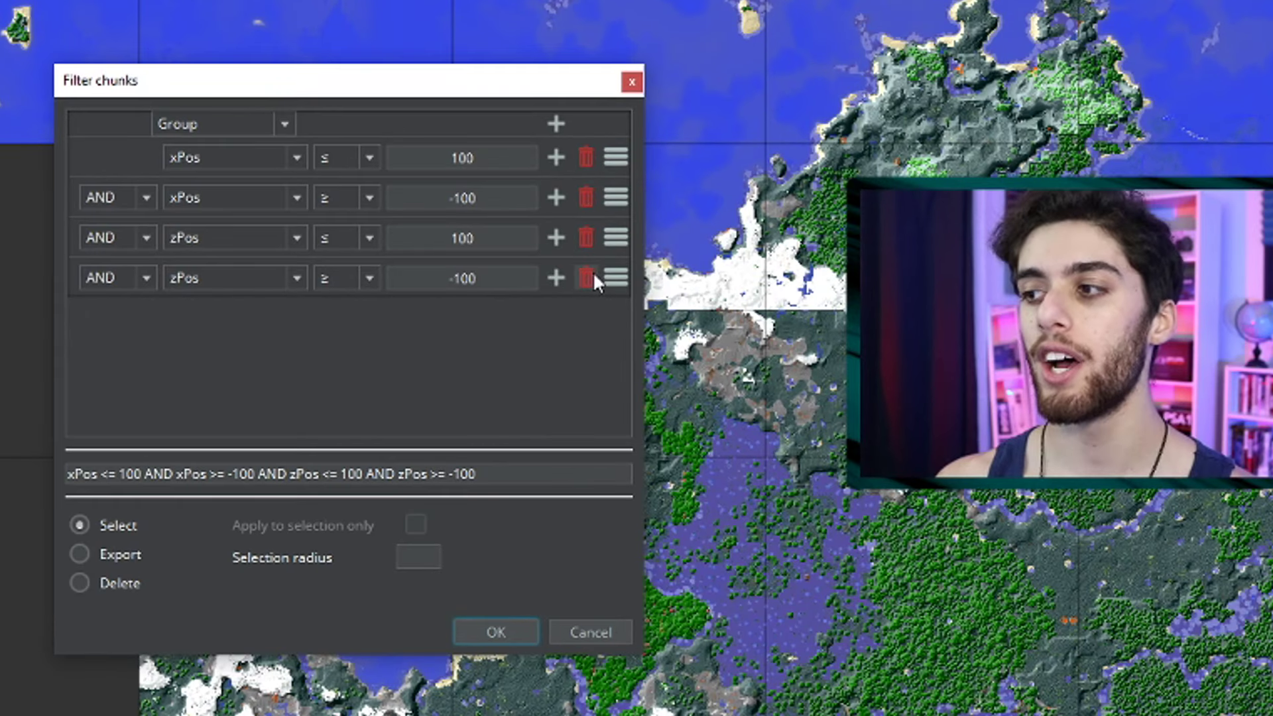
click(782, 241)
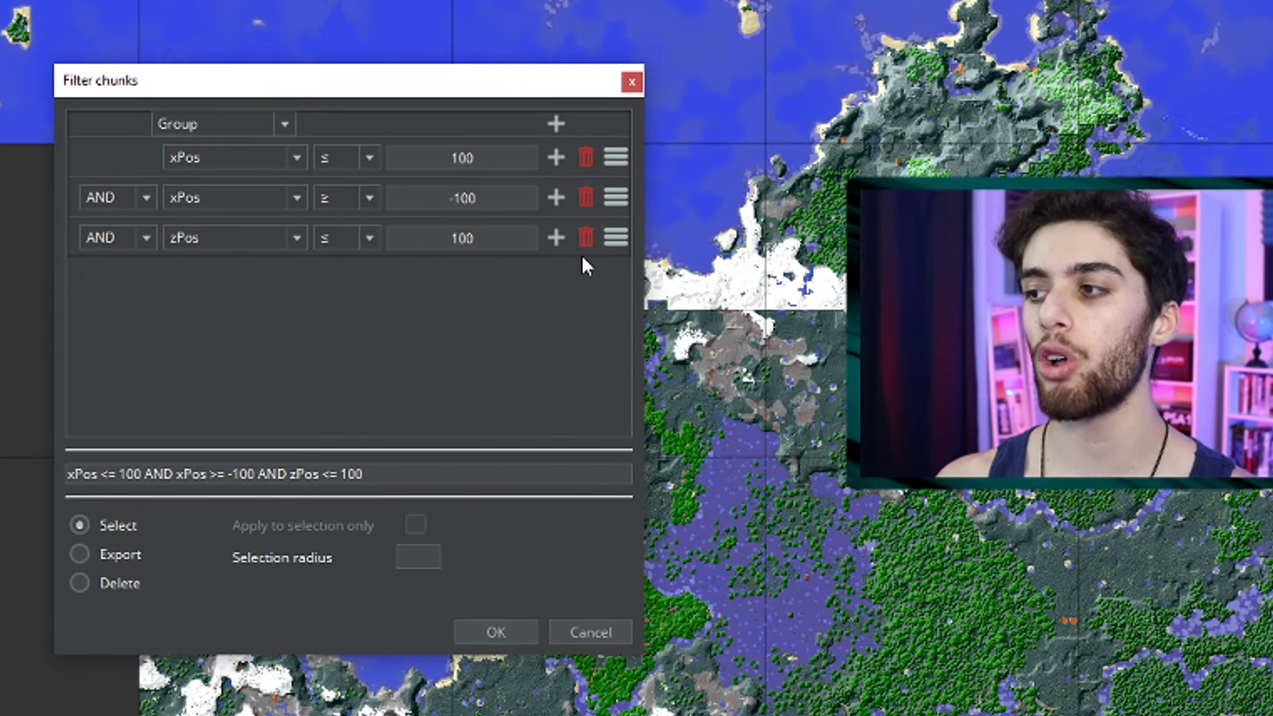
click(583, 238)
click(585, 198)
click(586, 158)
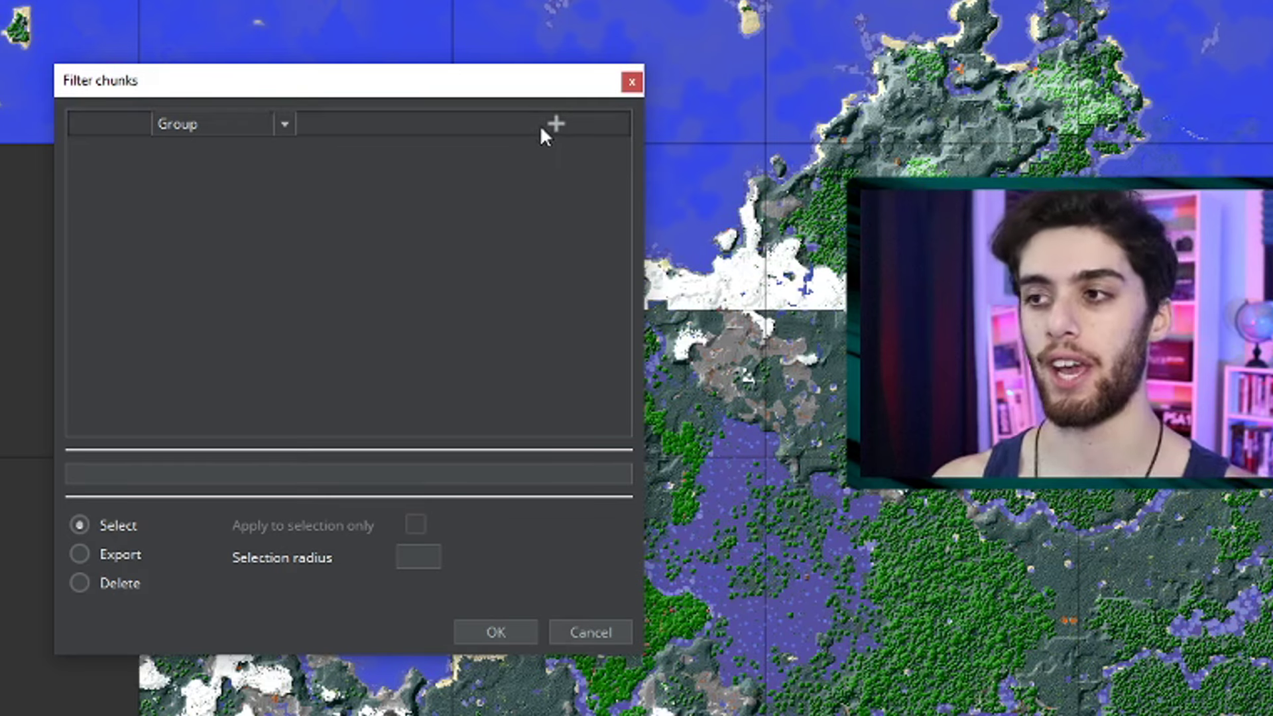
Add a new filter condition and set its field to InhabitedTime
click(561, 133)
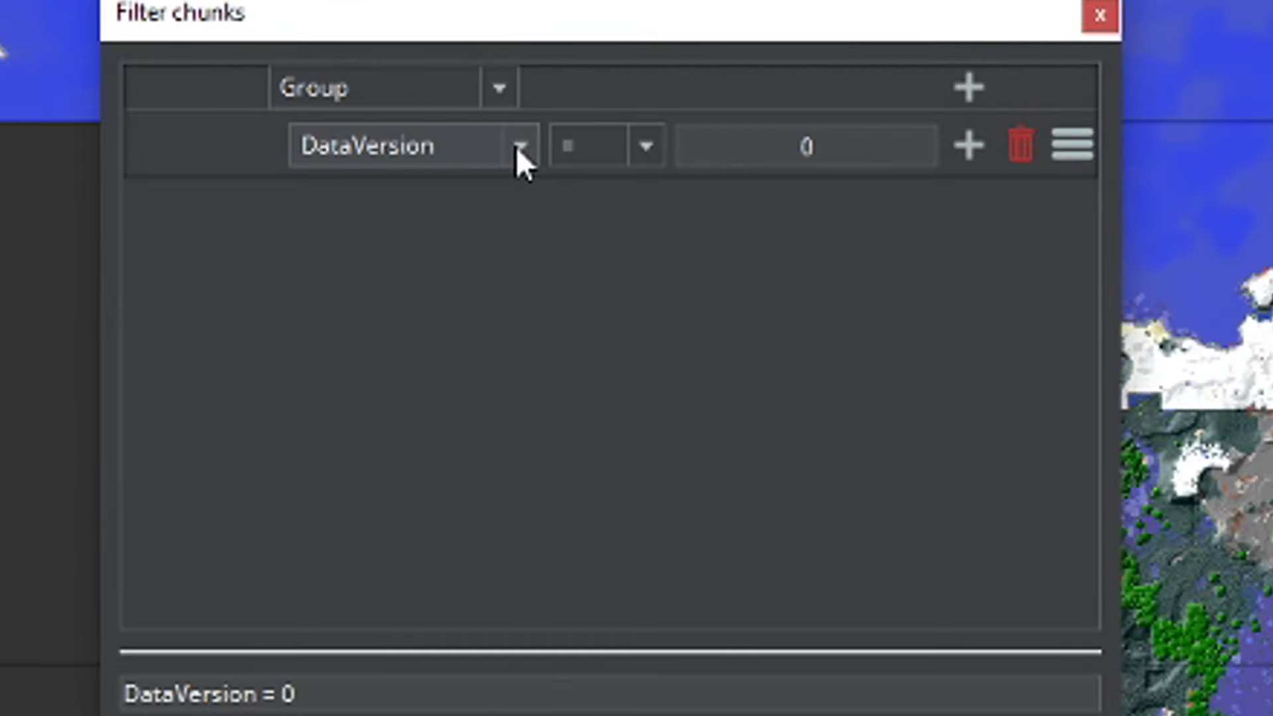
click(295, 160)
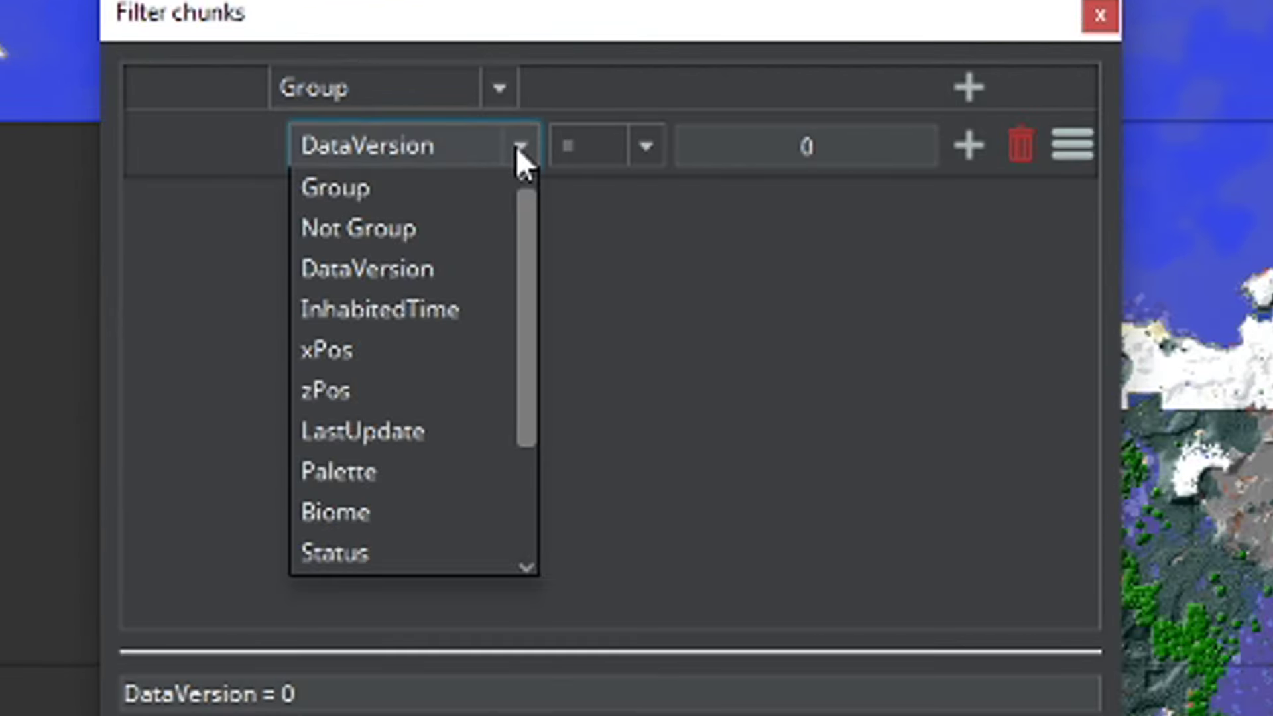
scroll(426, 252, down, 2)
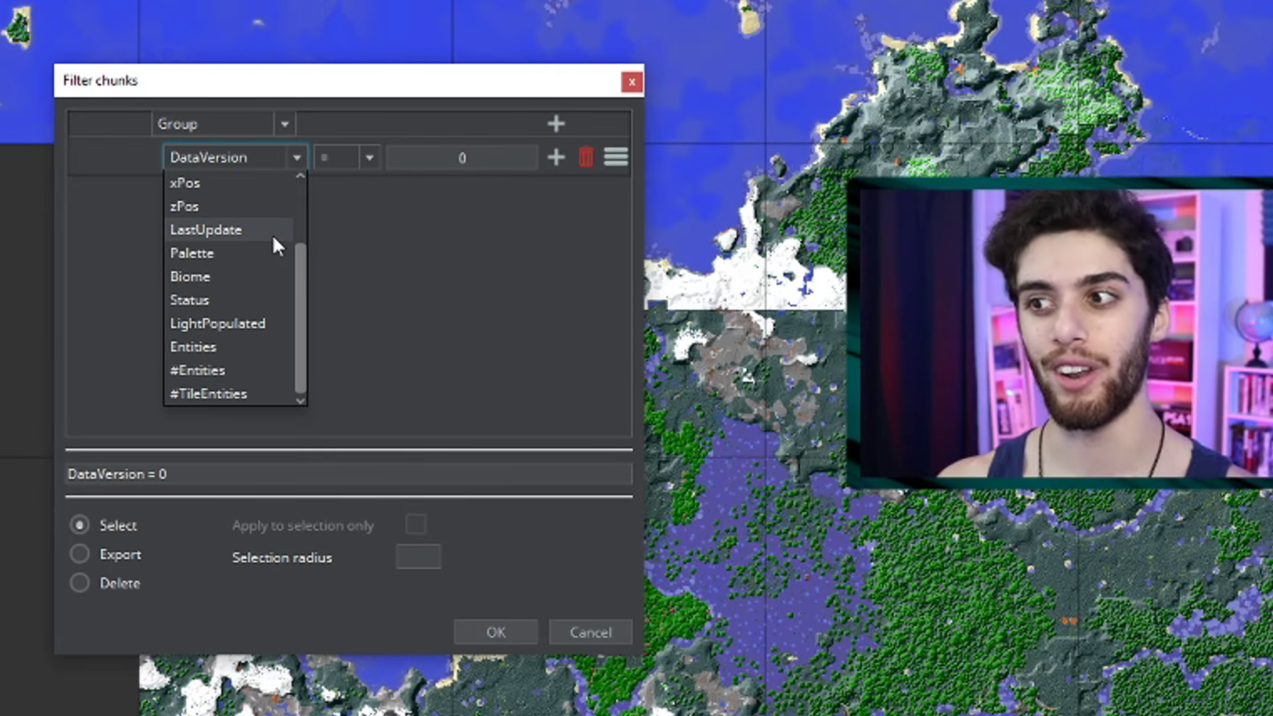
click(270, 247)
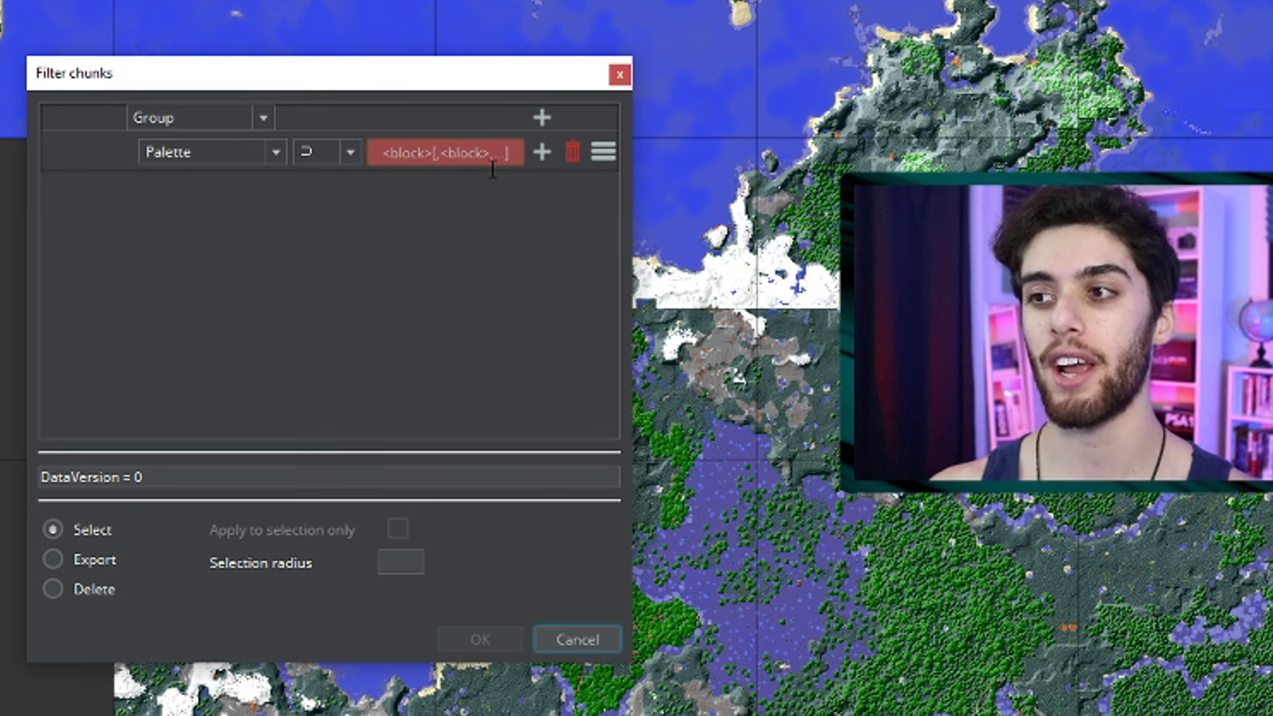
click(214, 151)
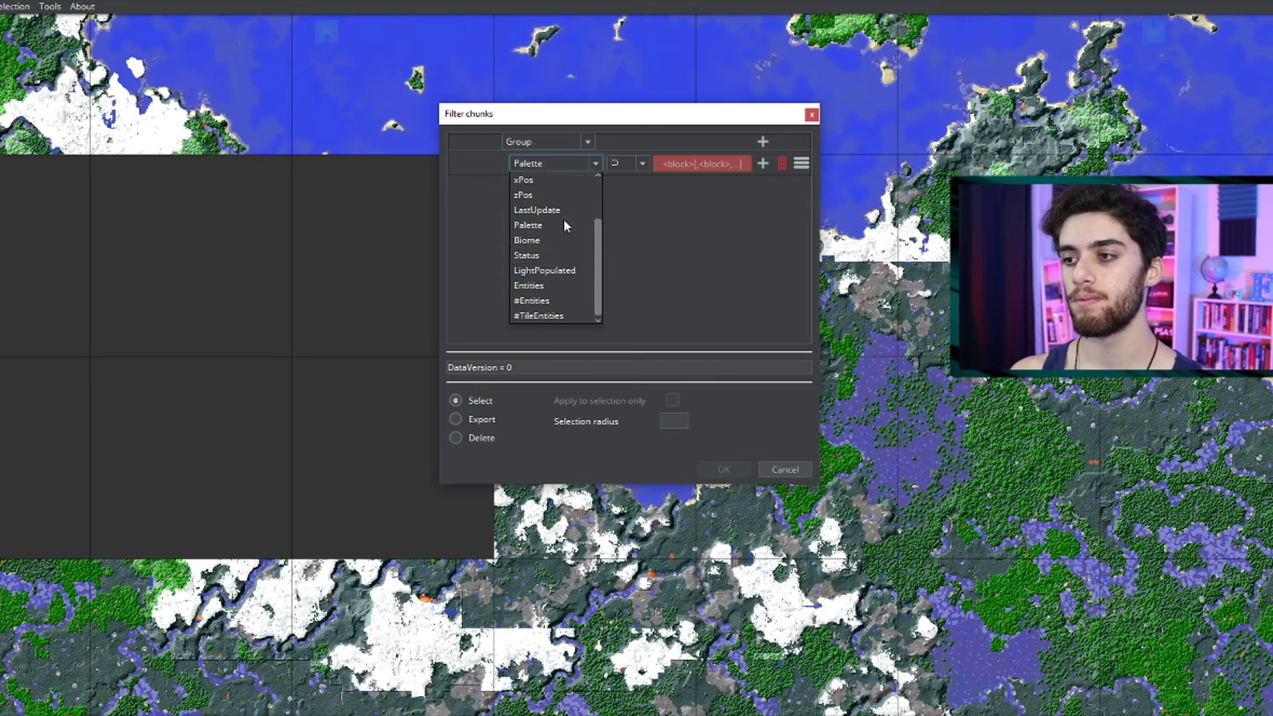
click(540, 240)
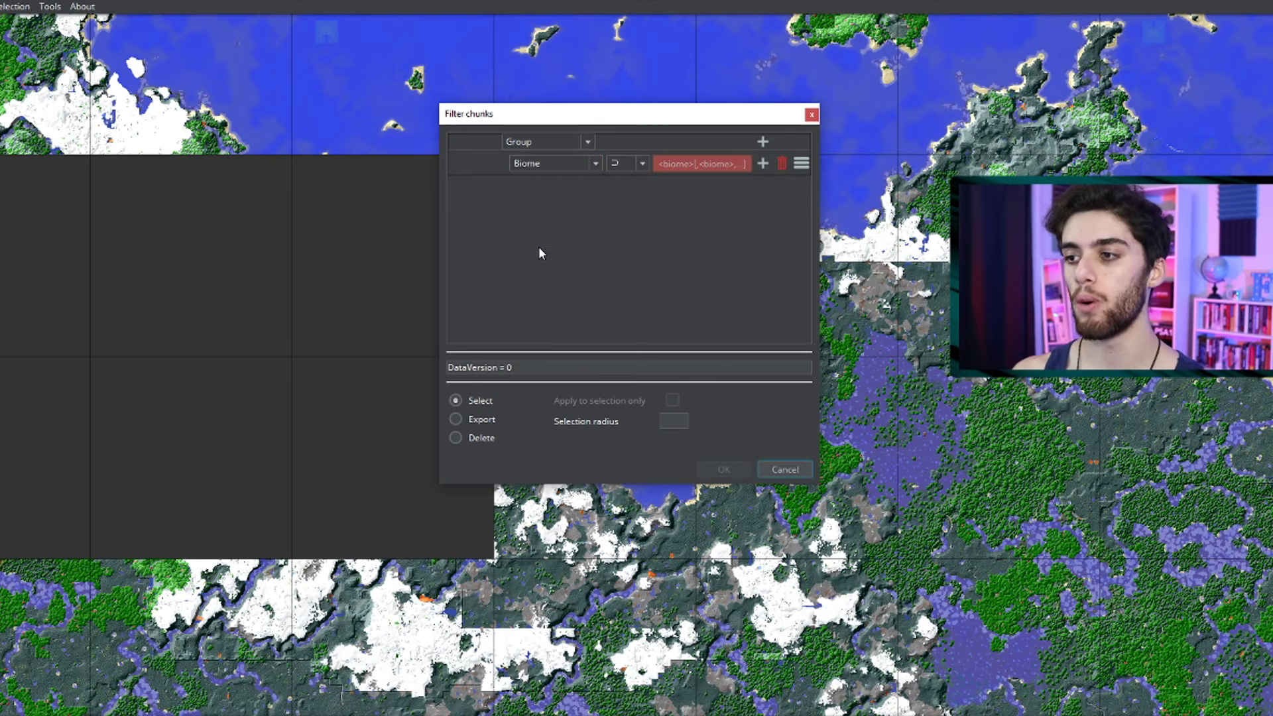
click(594, 164)
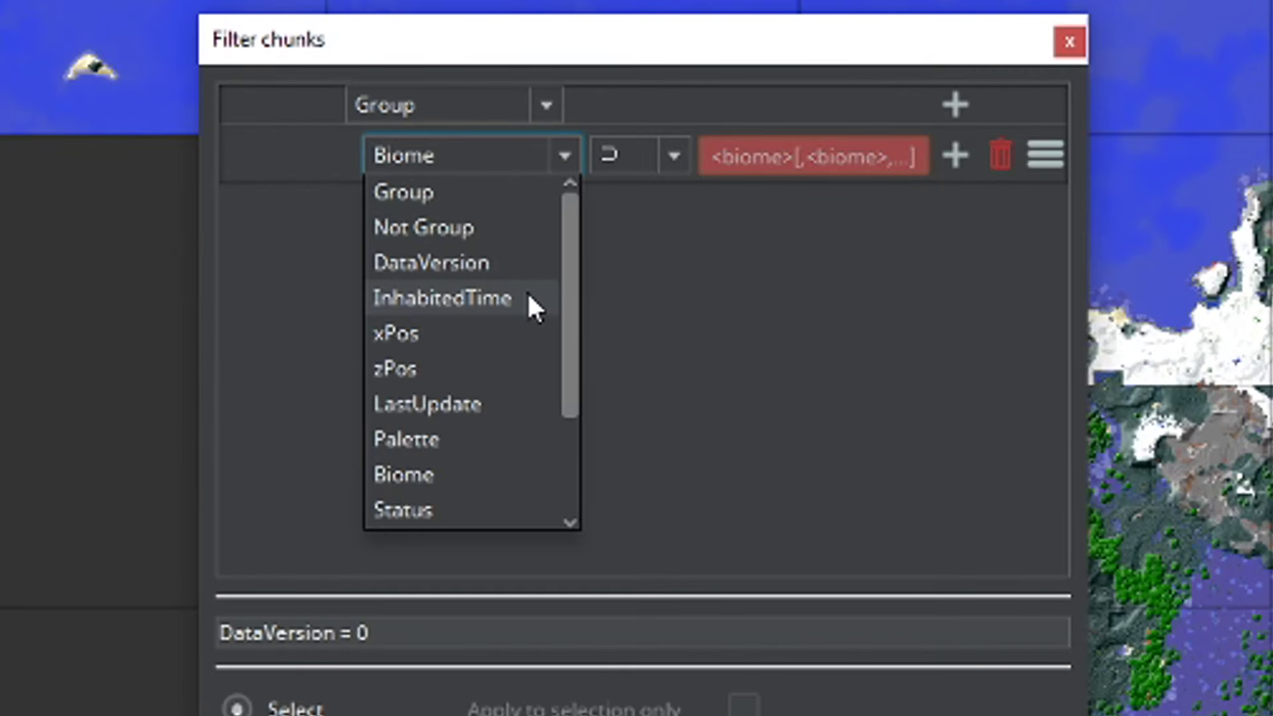
click(576, 224)
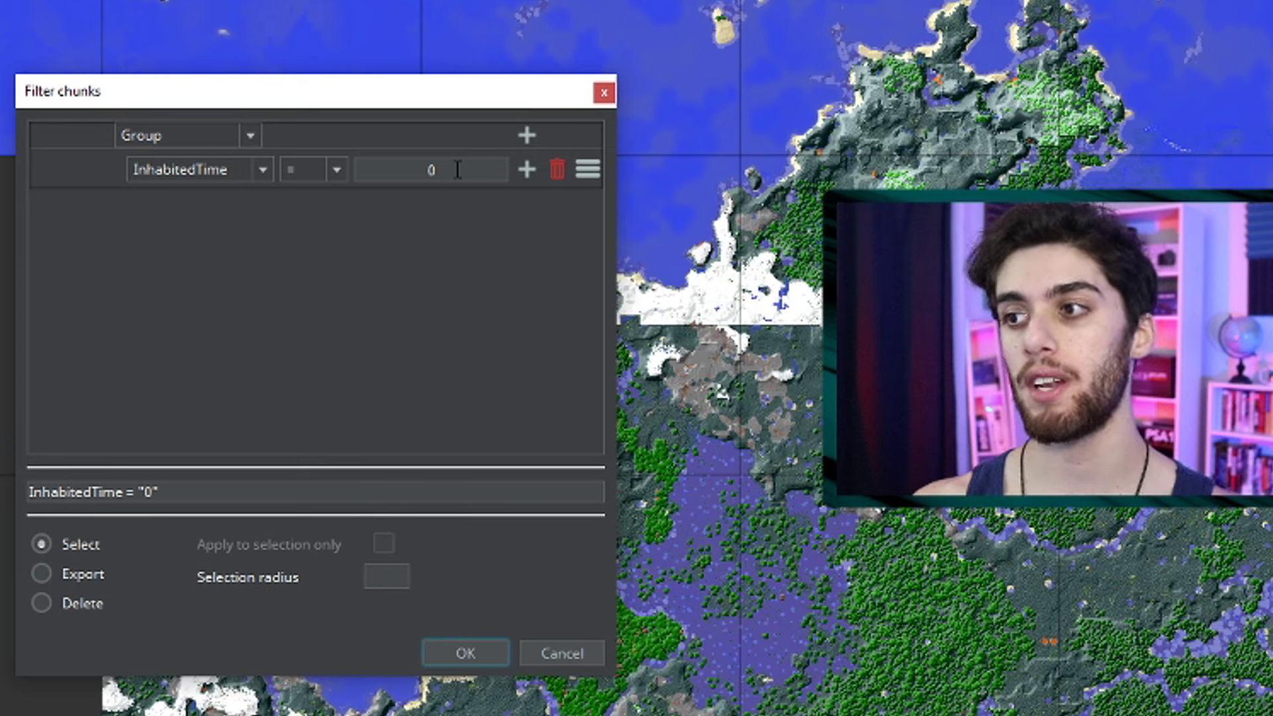
Set the filter to InhabitedTime ≥ 2 hours and apply it to select matching chunks
click(337, 171)
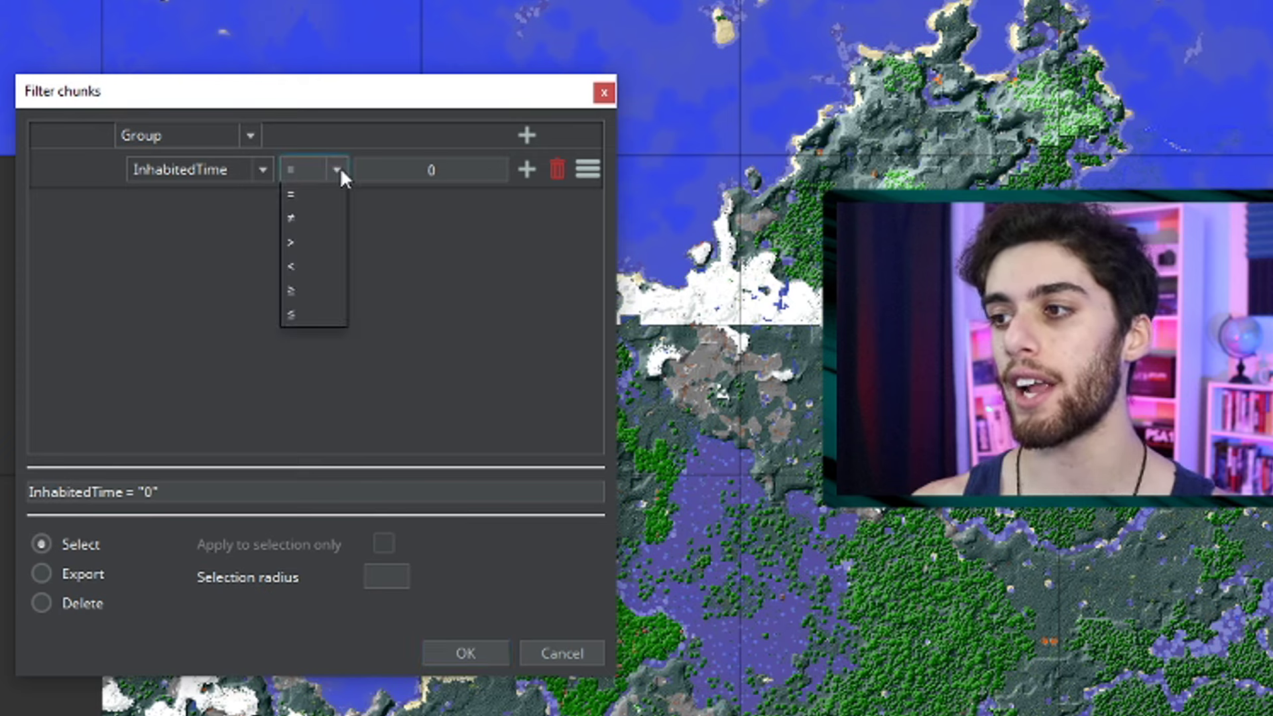
click(326, 298)
double_click(446, 169)
key(BackSpace)
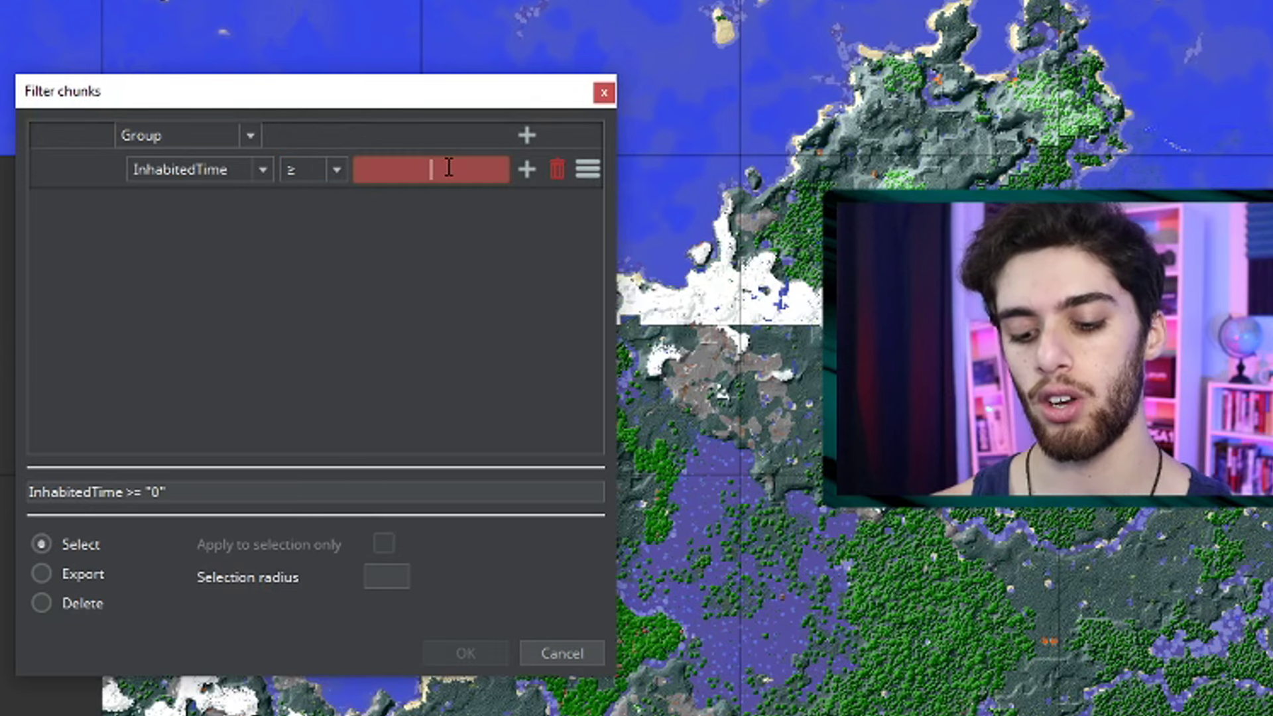
text(2 hours)
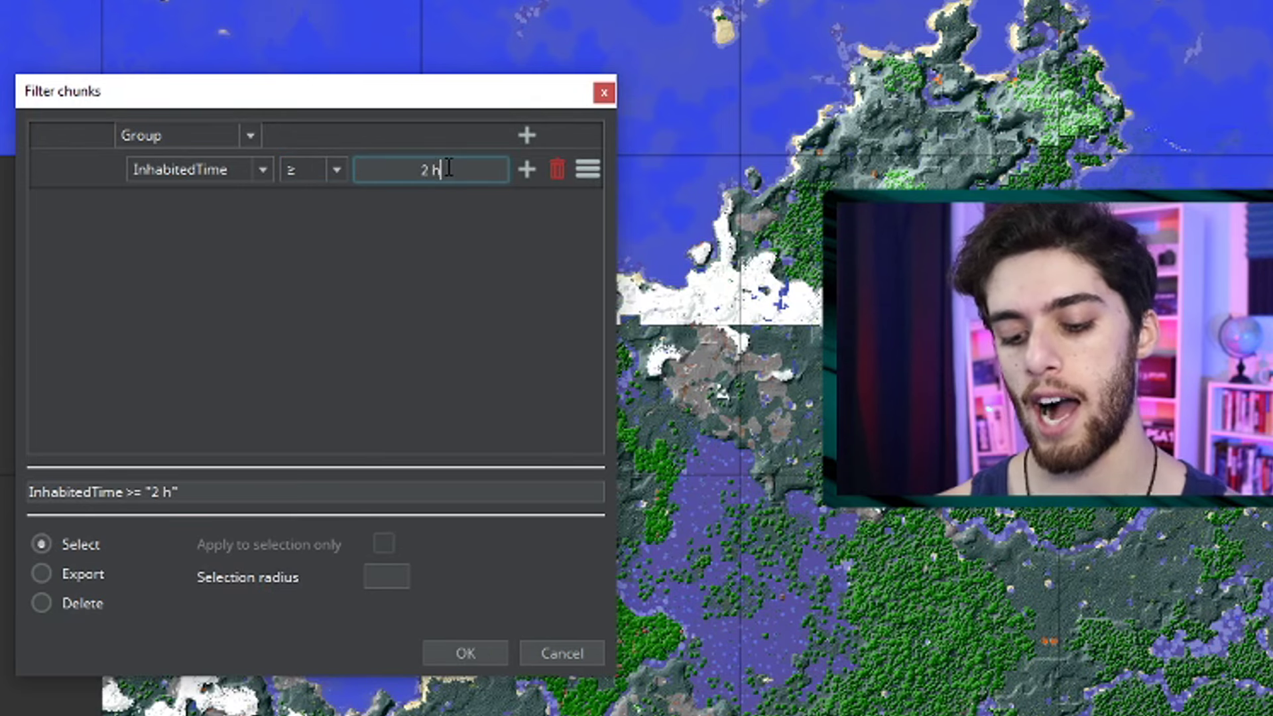
click(486, 648)
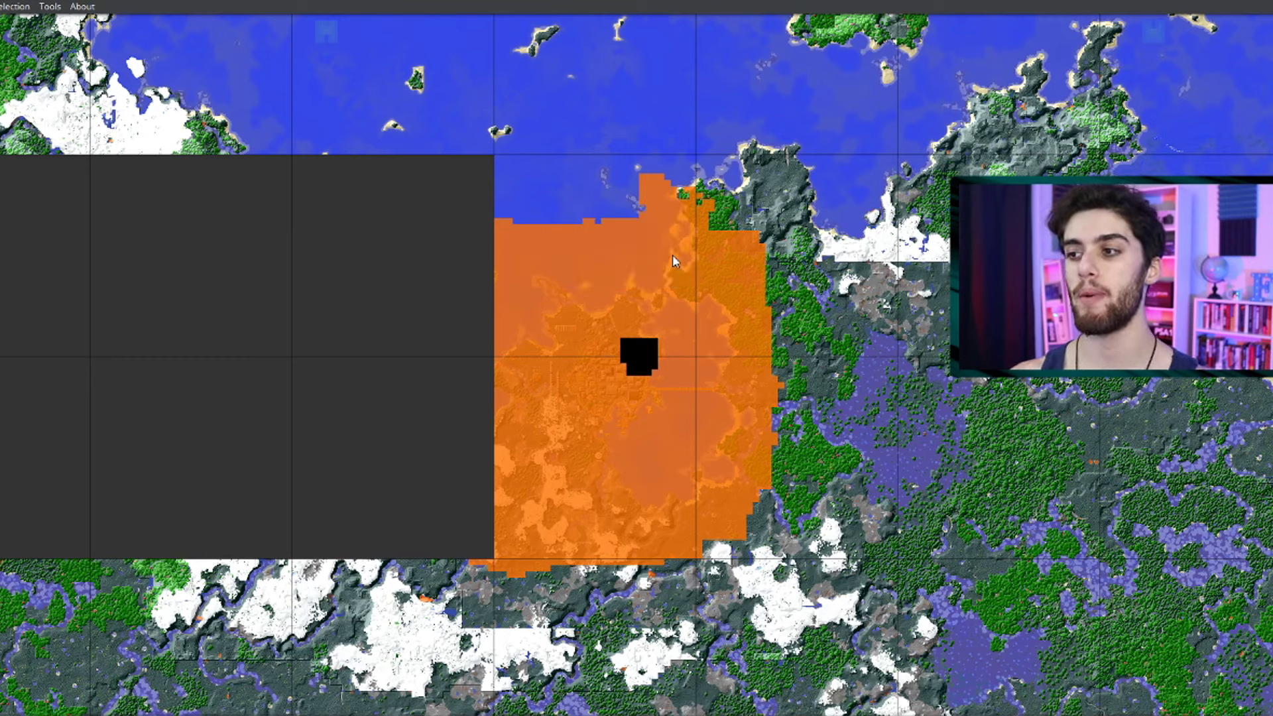
Invert the chunk selection with Selection > Invert
scroll(671, 261, down, 5)
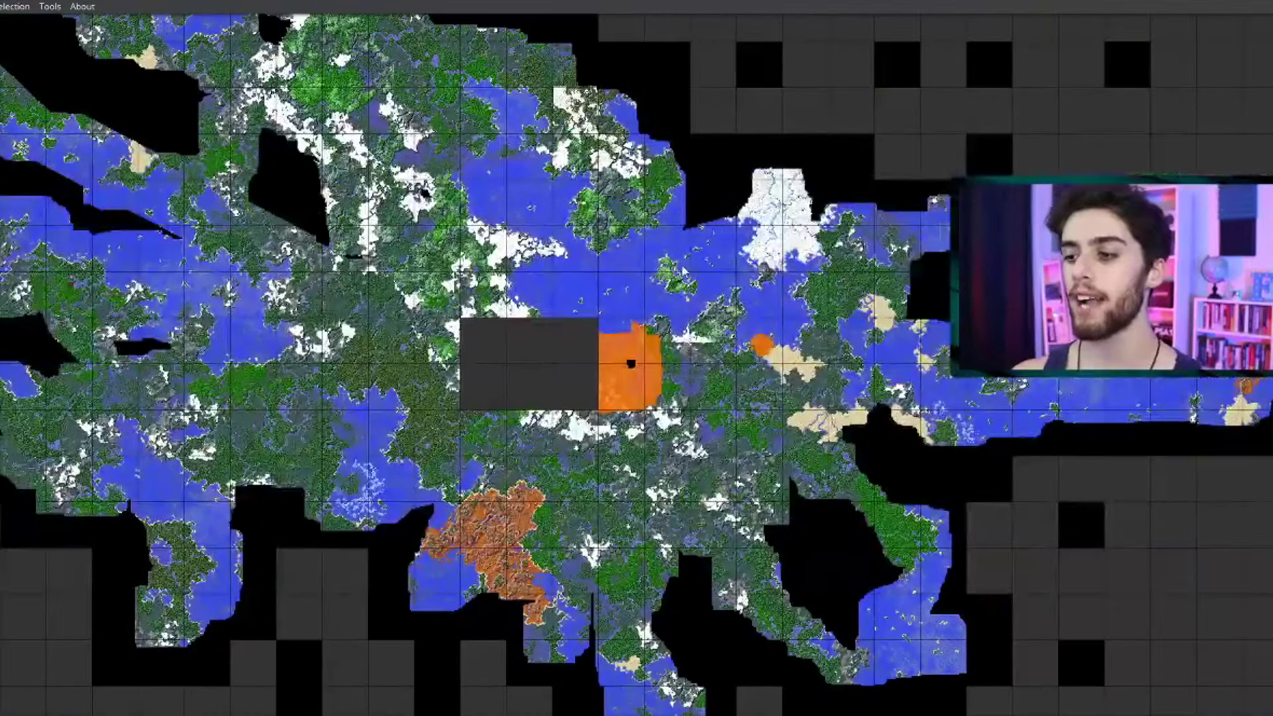
scroll(813, 321, up, 2)
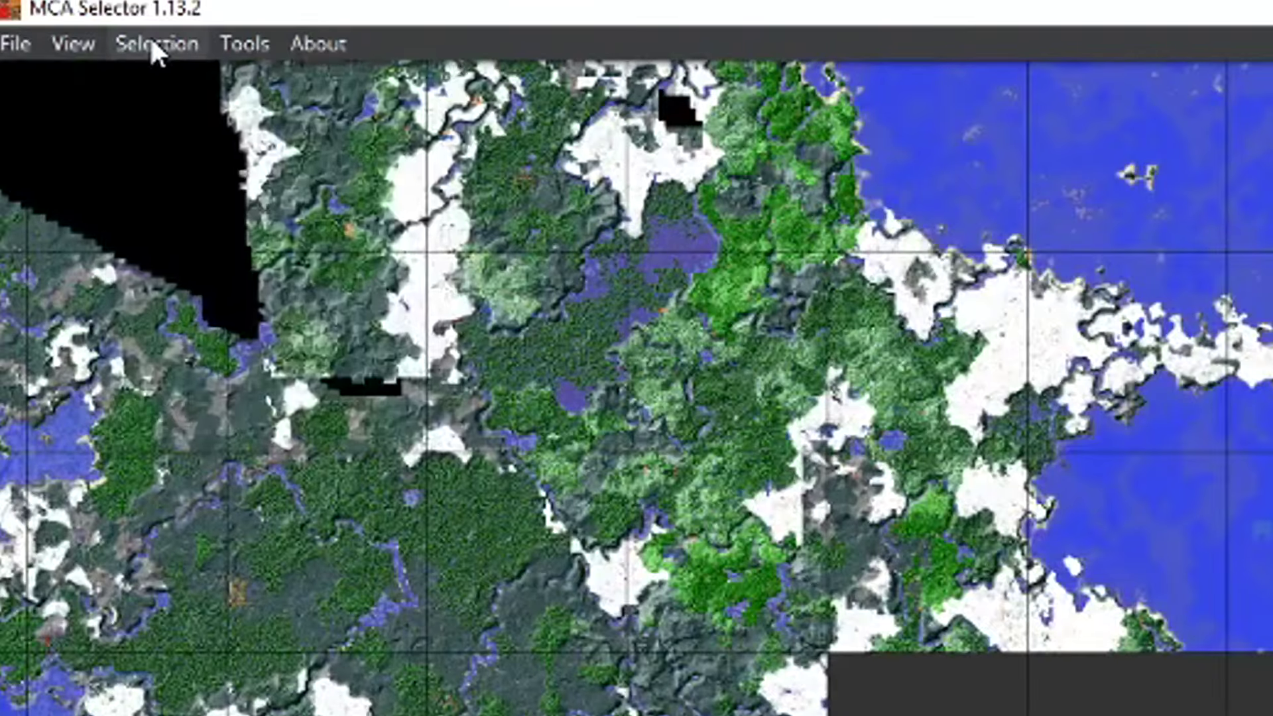
click(153, 41)
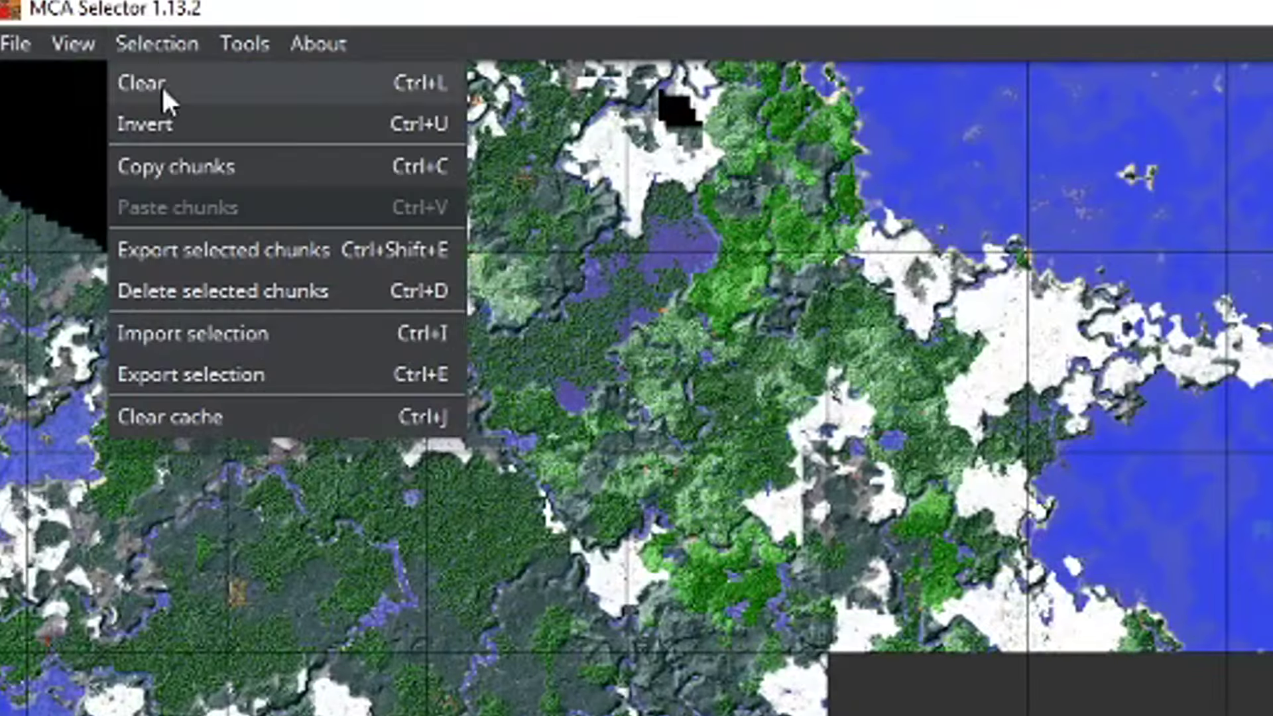
click(177, 127)
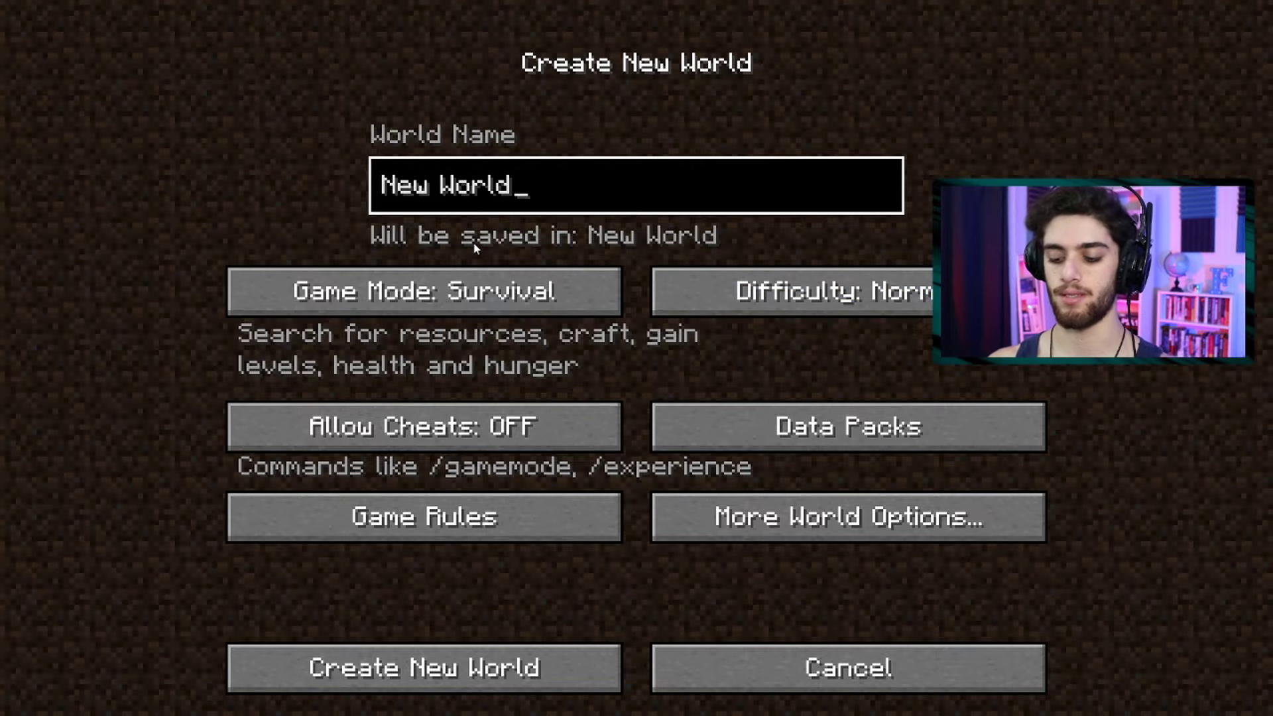
Enter the new creative world and put a lava bucket, found by searching 'lava', in the first hotbar slot
key(BackSpace)
key(BackSpace)
key(BackSpace)
key(BackSpace)
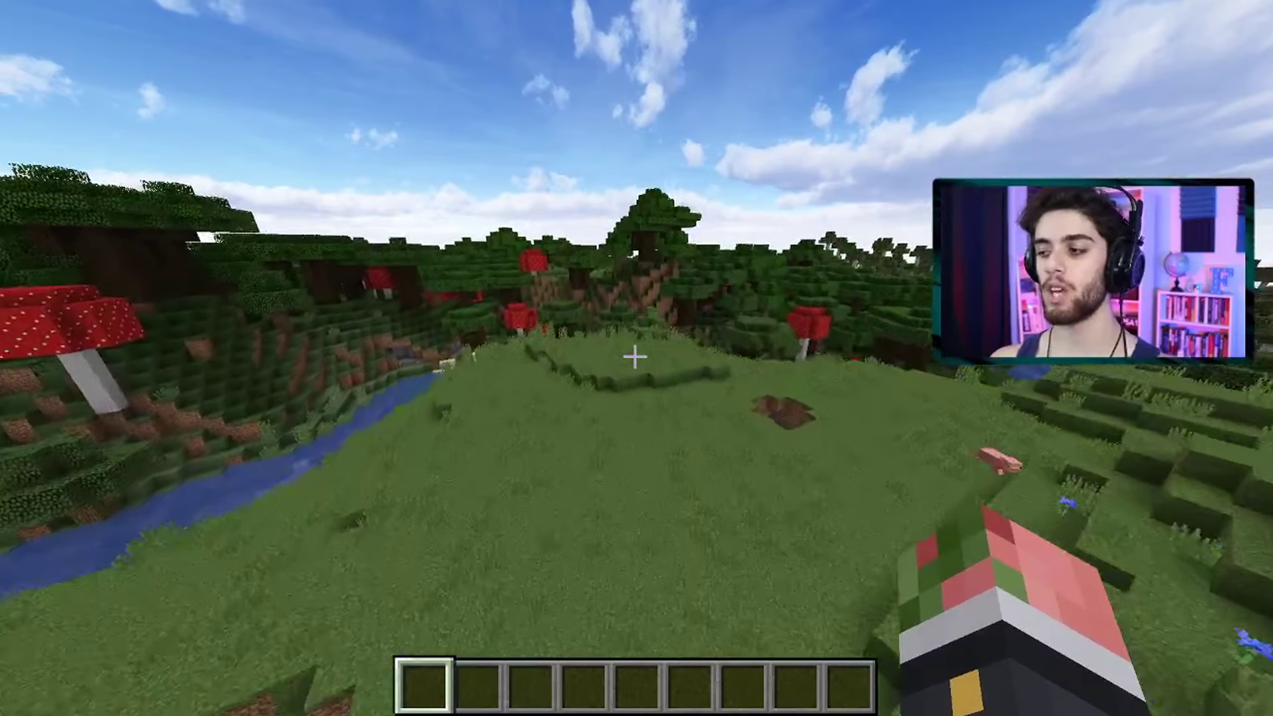
key(w)
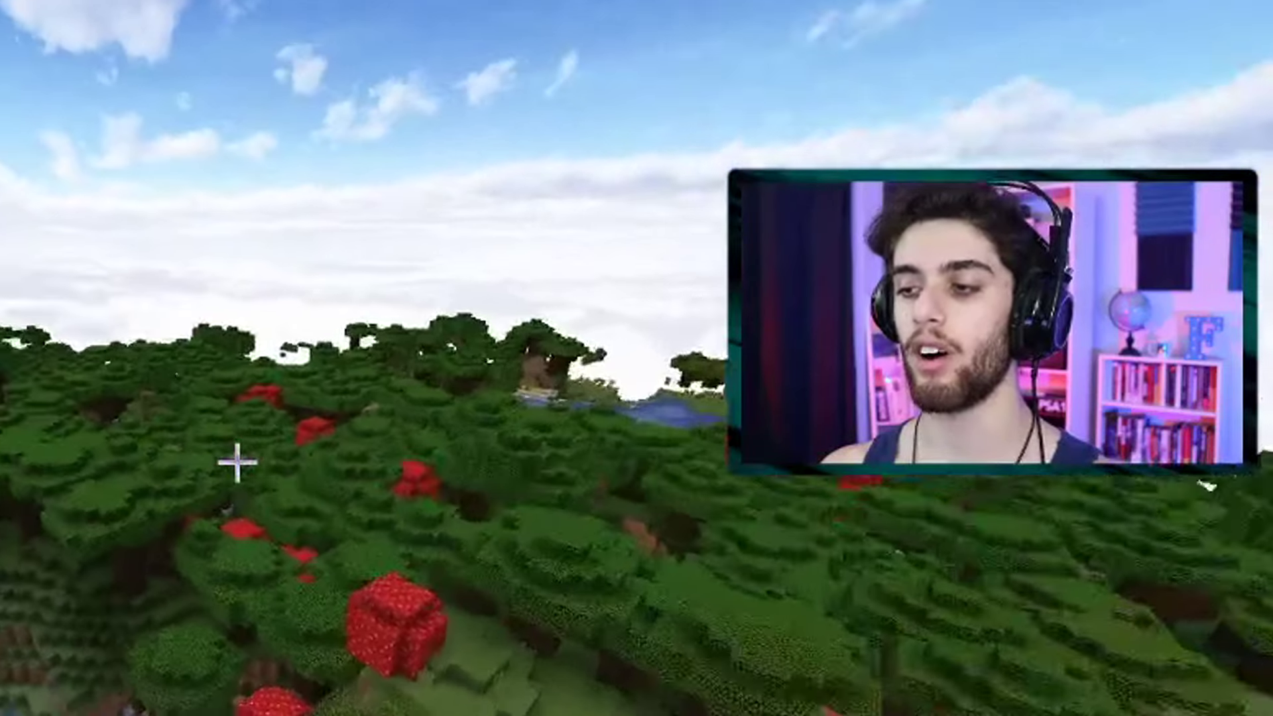
key(e)
click(872, 129)
text(lava)
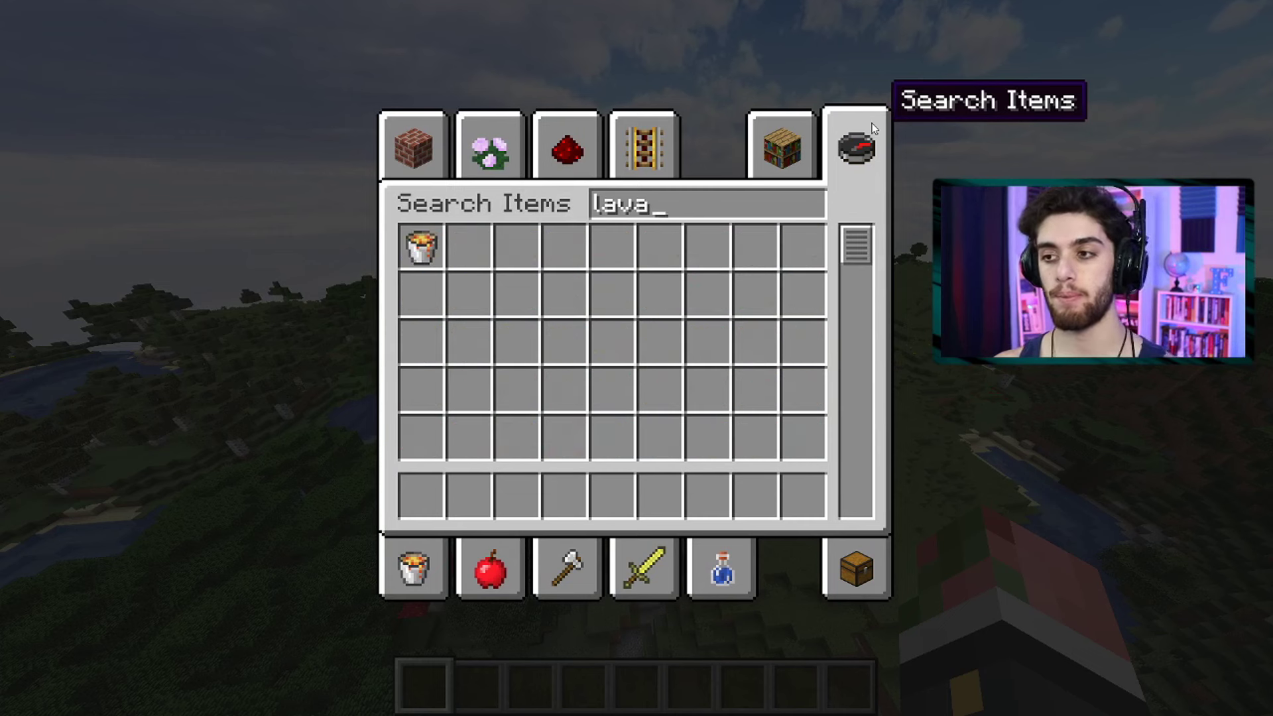
click(421, 245)
click(425, 497)
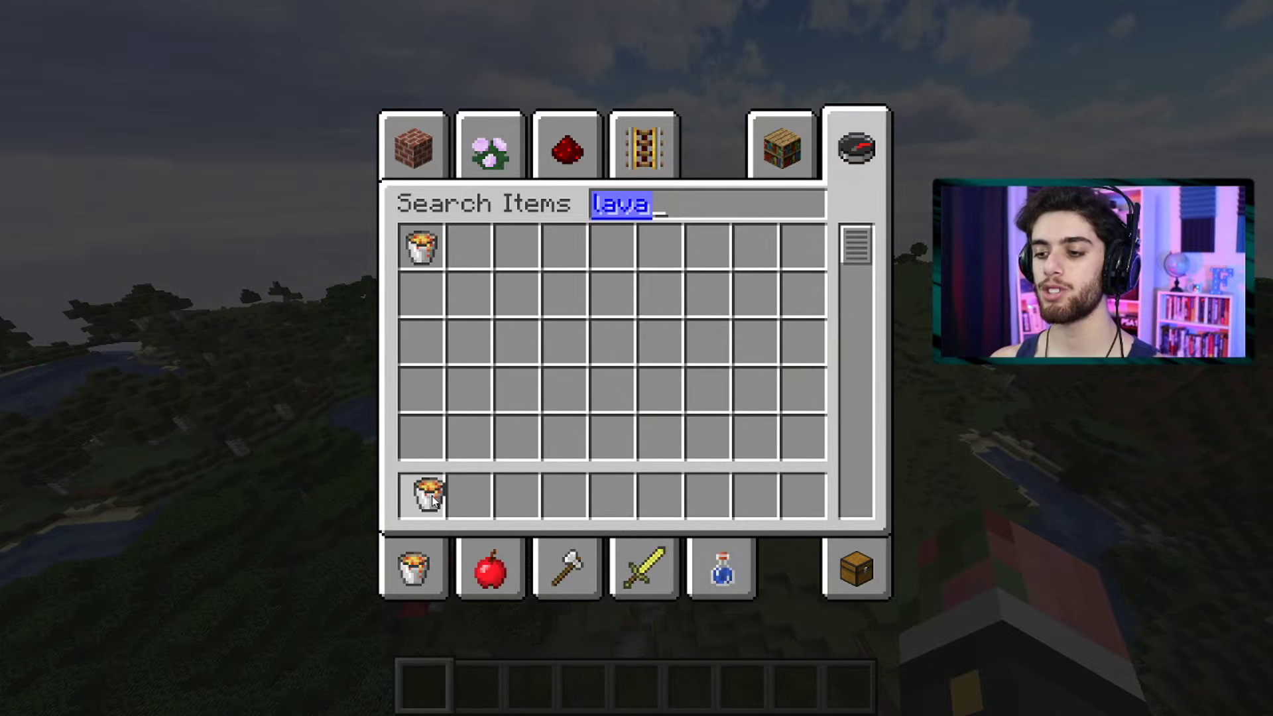
key(Escape)
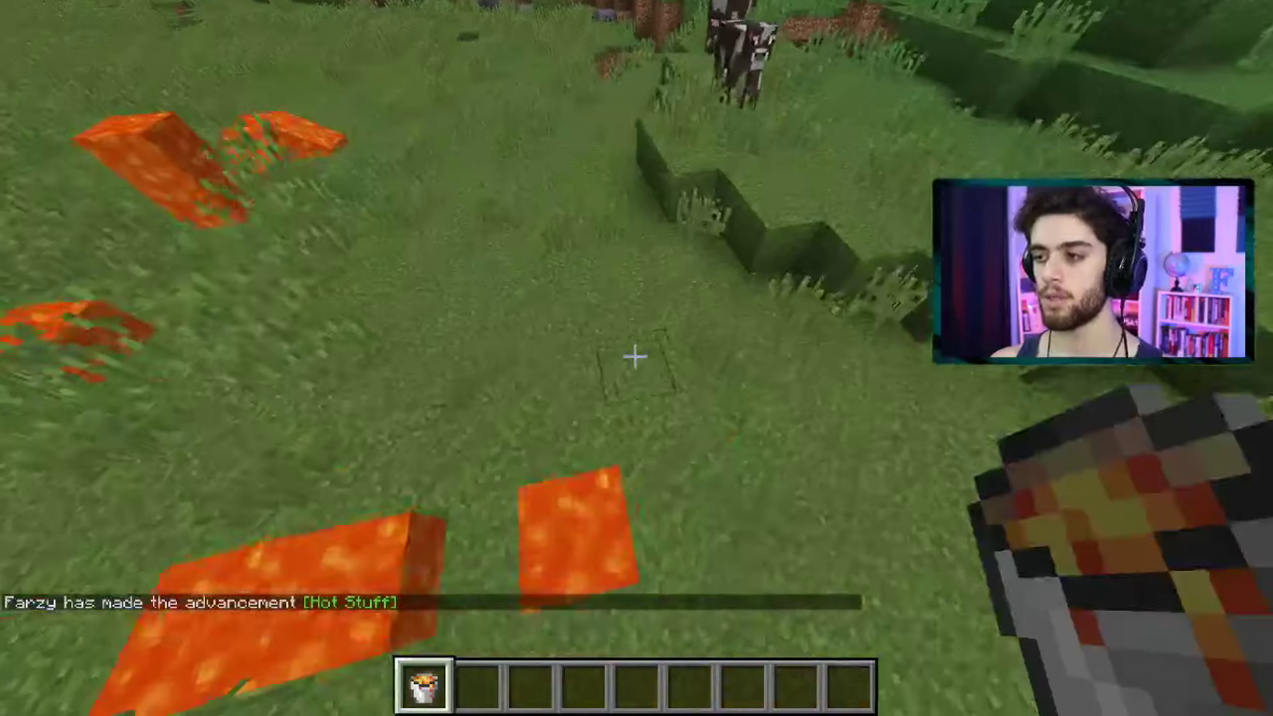
Pour lava onto the grass and place purple blocks beside it
right_click(635, 357)
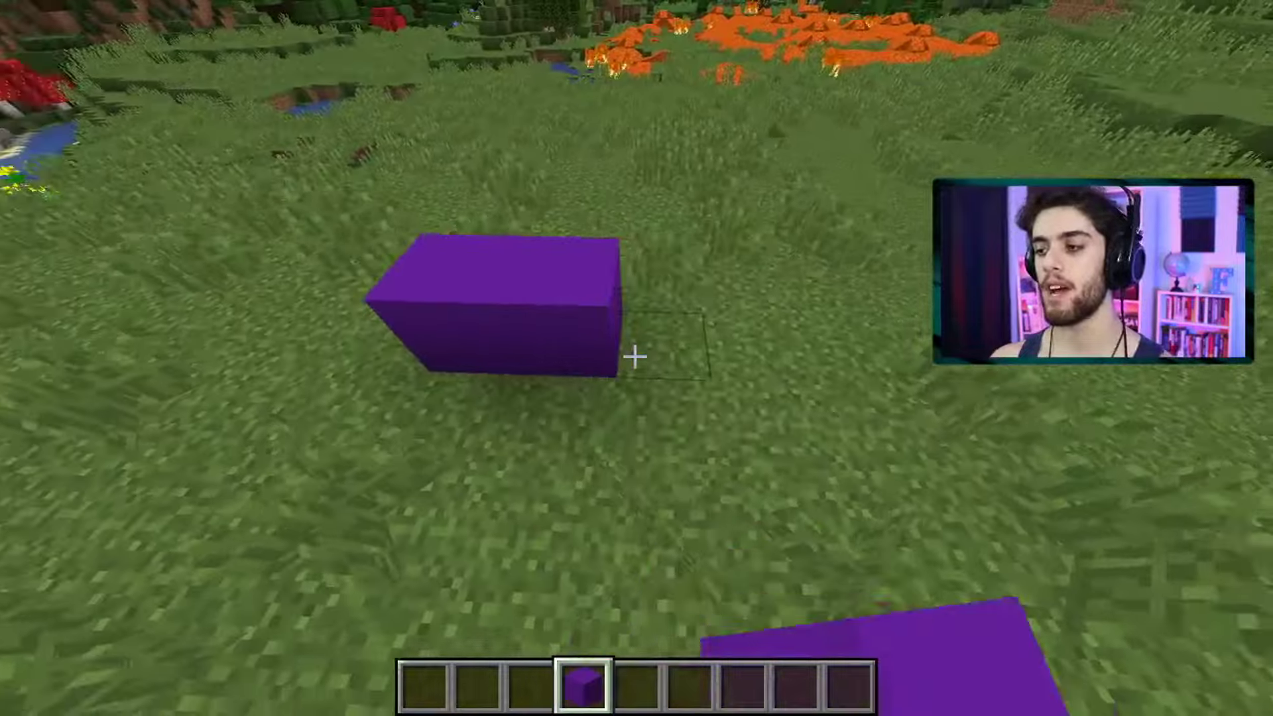
right_click(634, 357)
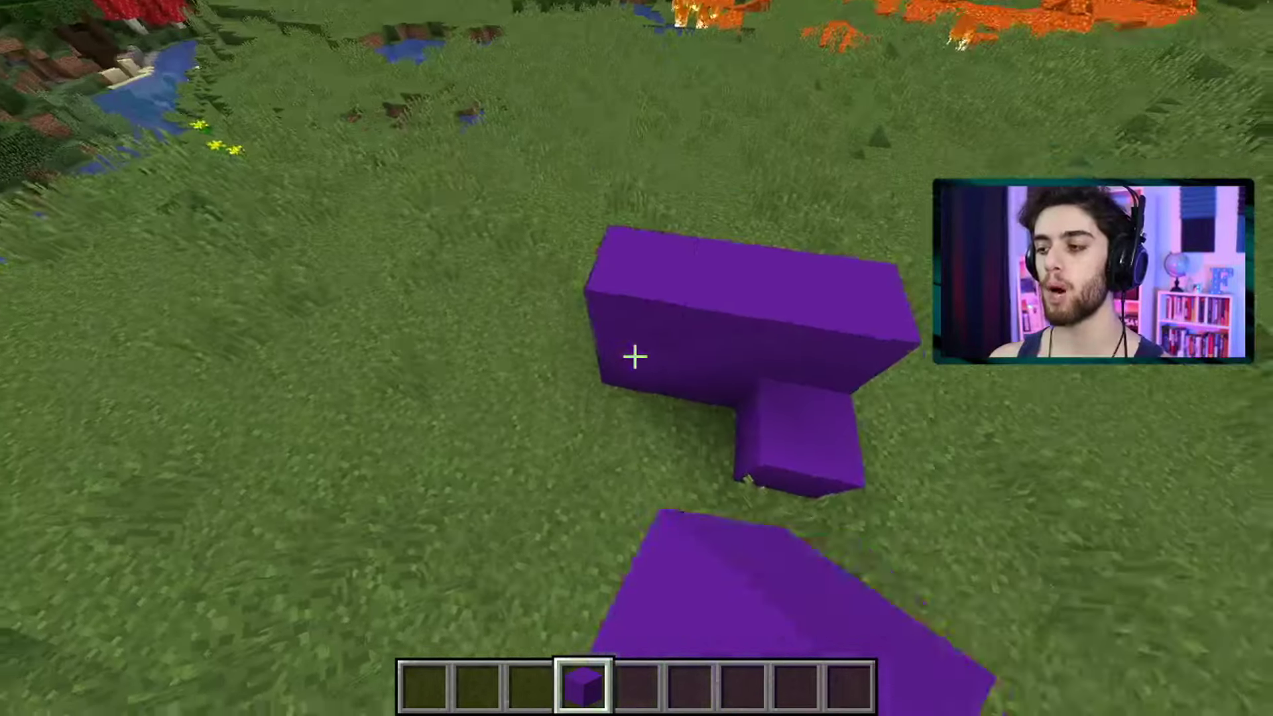
right_click(634, 356)
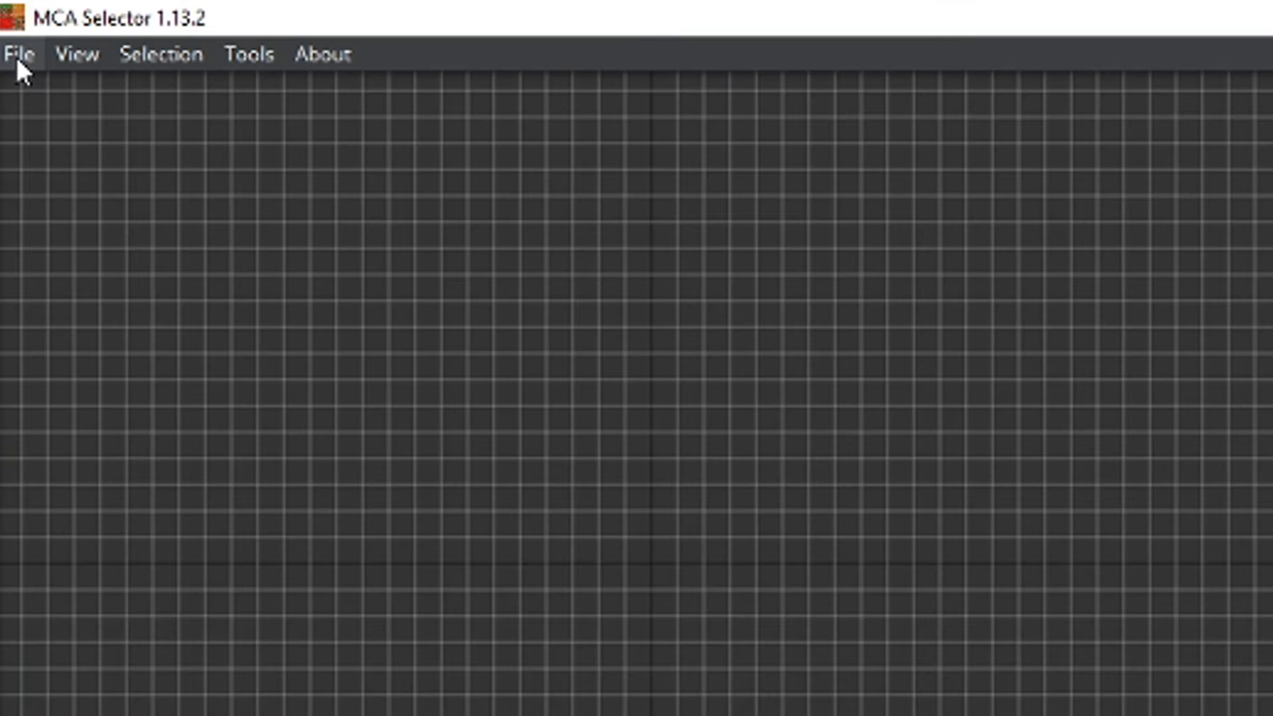
Open the world folder .minecraft/saves/Test World For Video and select its region folder
click(18, 60)
click(14, 93)
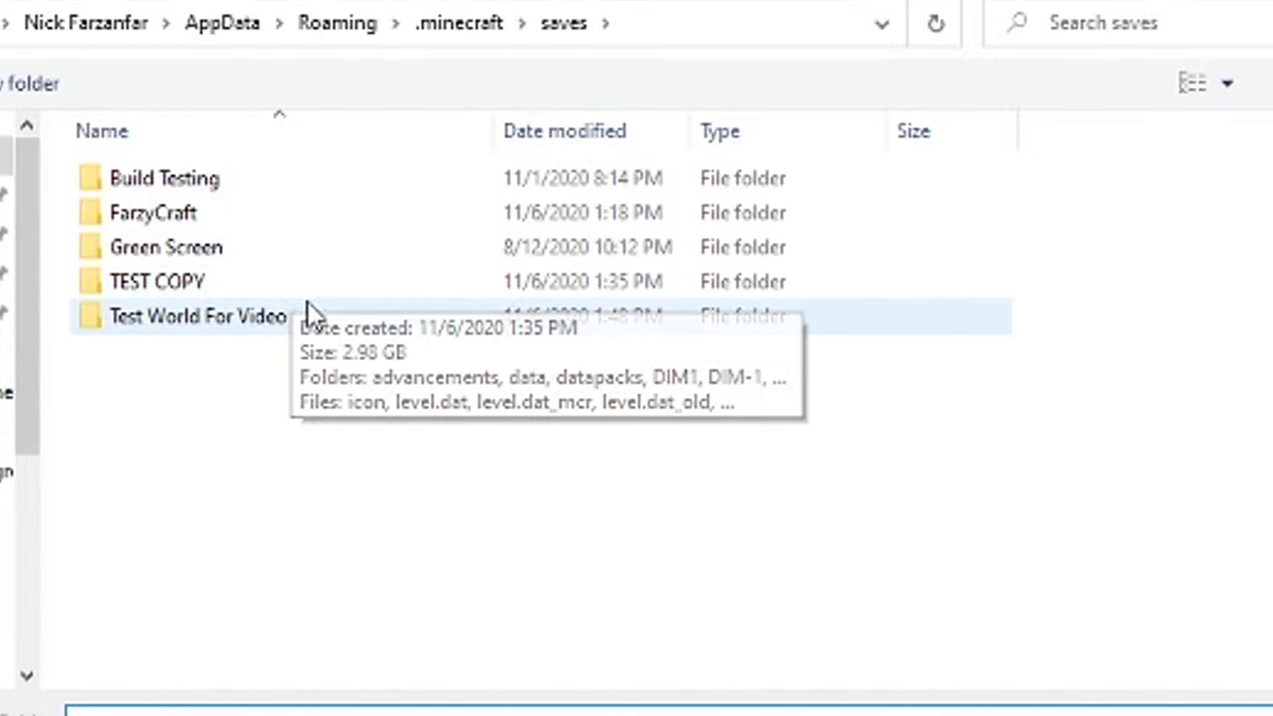
click(329, 313)
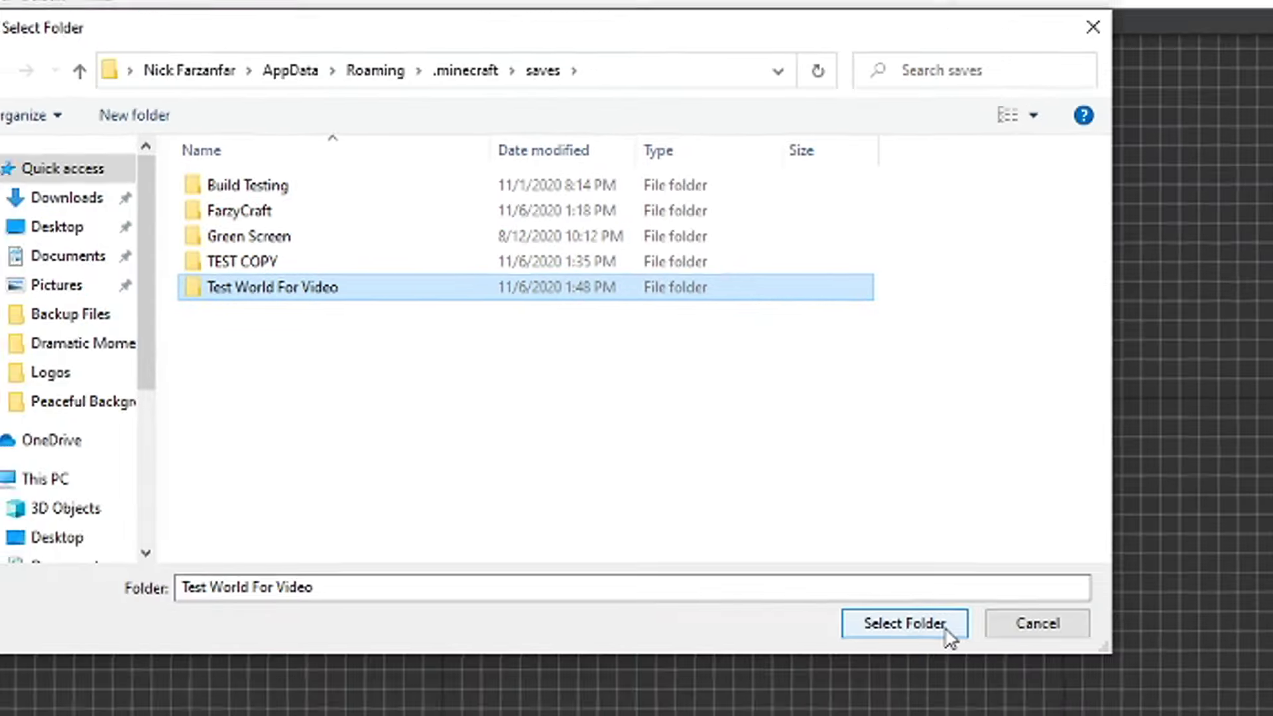
click(944, 633)
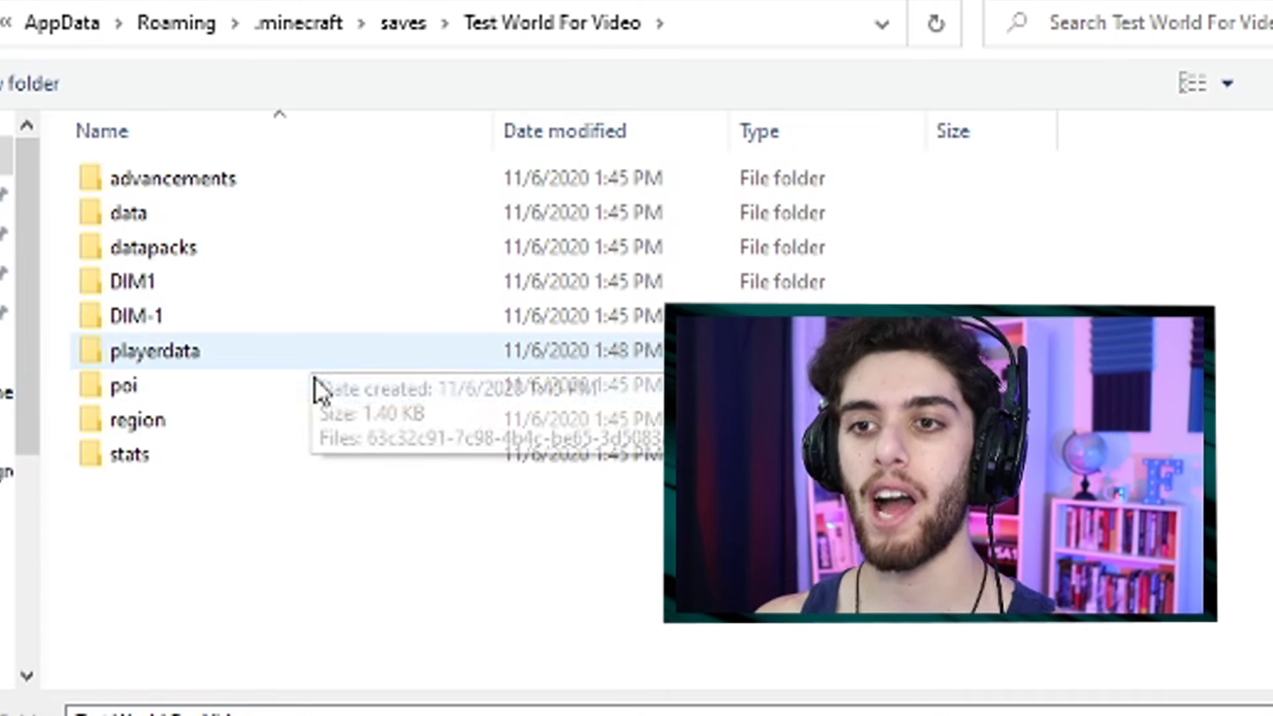
click(267, 416)
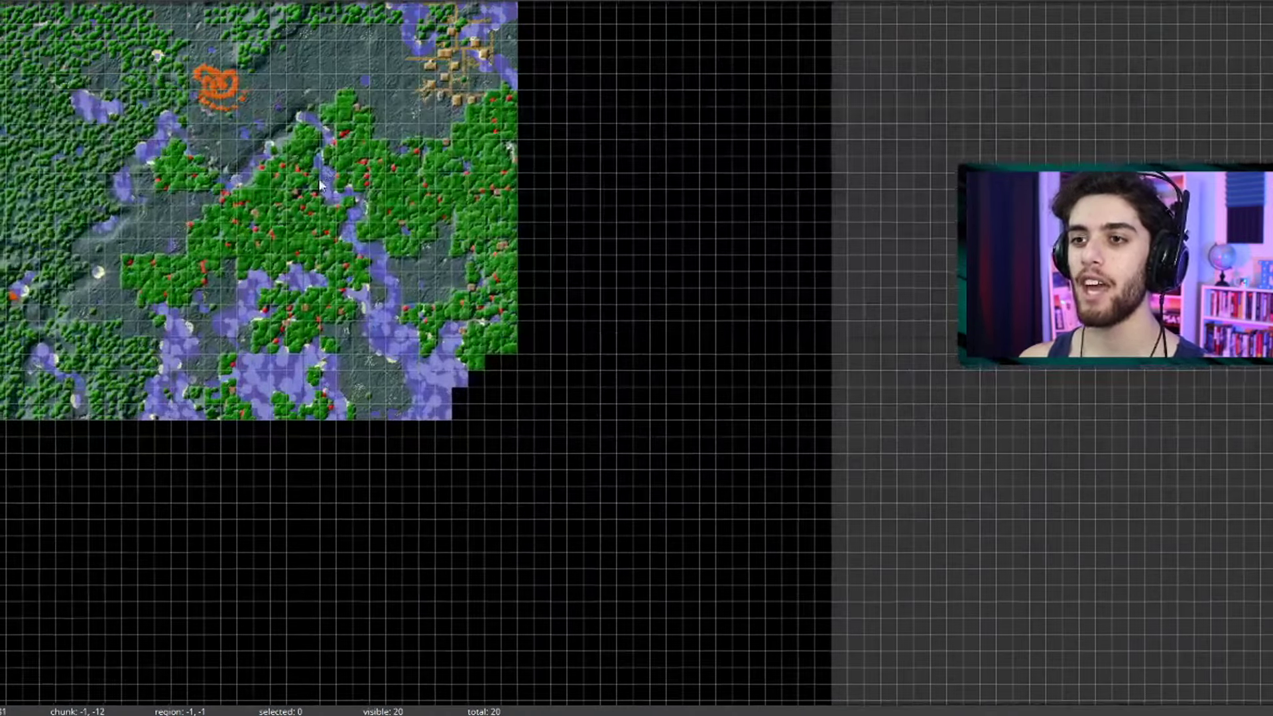
Select the 4x4 block of 16 chunks around the lava spiral and delete them
drag(358, 178, 776, 439)
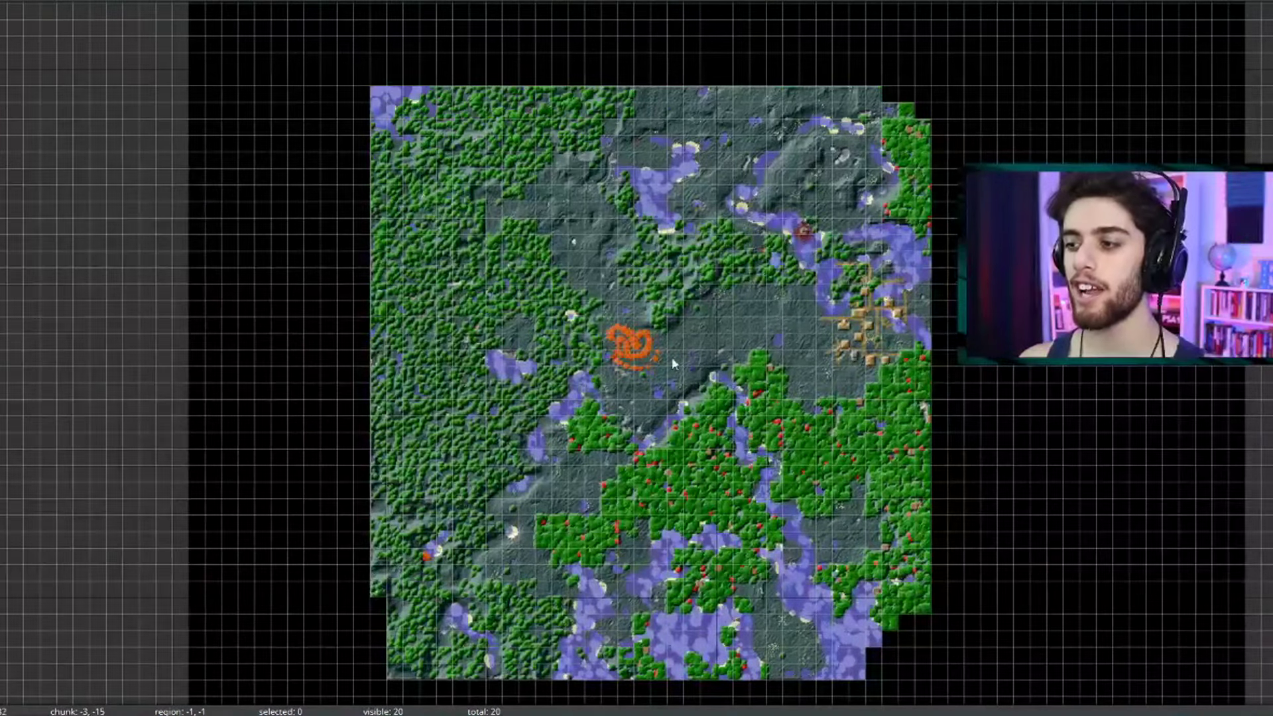
scroll(642, 354, up, 2)
scroll(642, 354, up, 3)
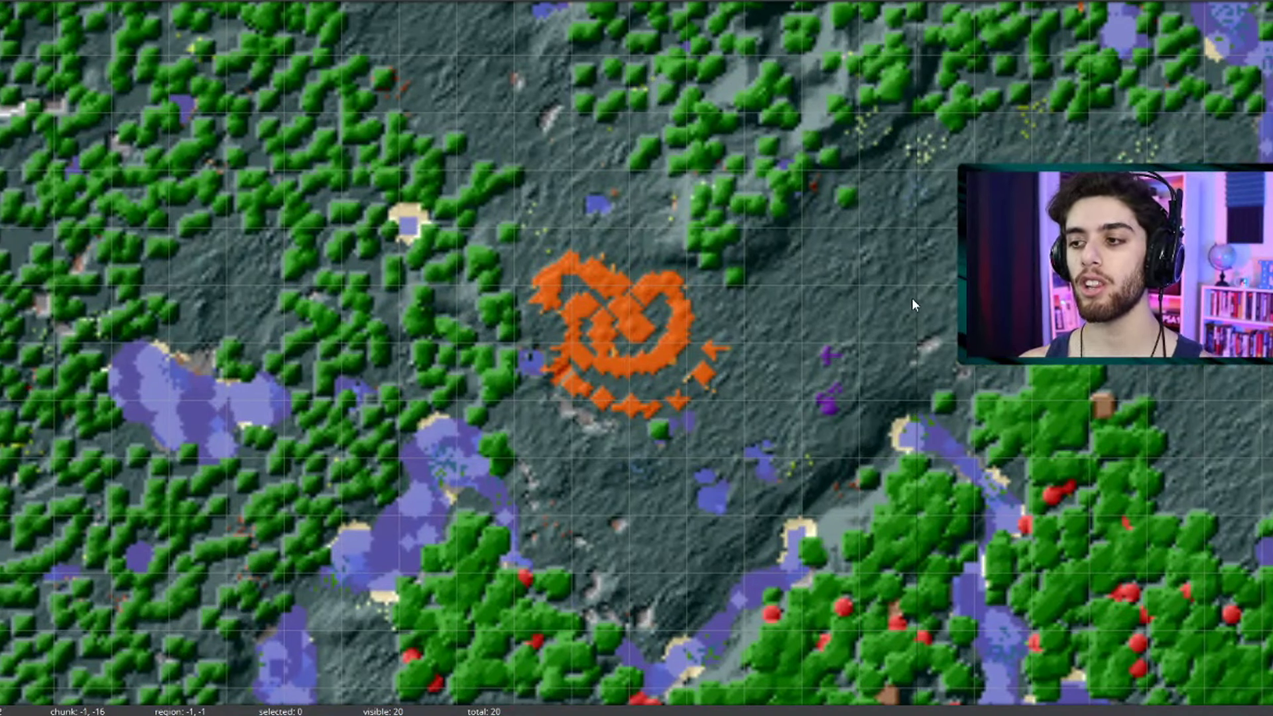
mouse_move(700, 248)
mouse_down()
mouse_move(592, 253)
mouse_move(542, 340)
mouse_move(566, 405)
mouse_up()
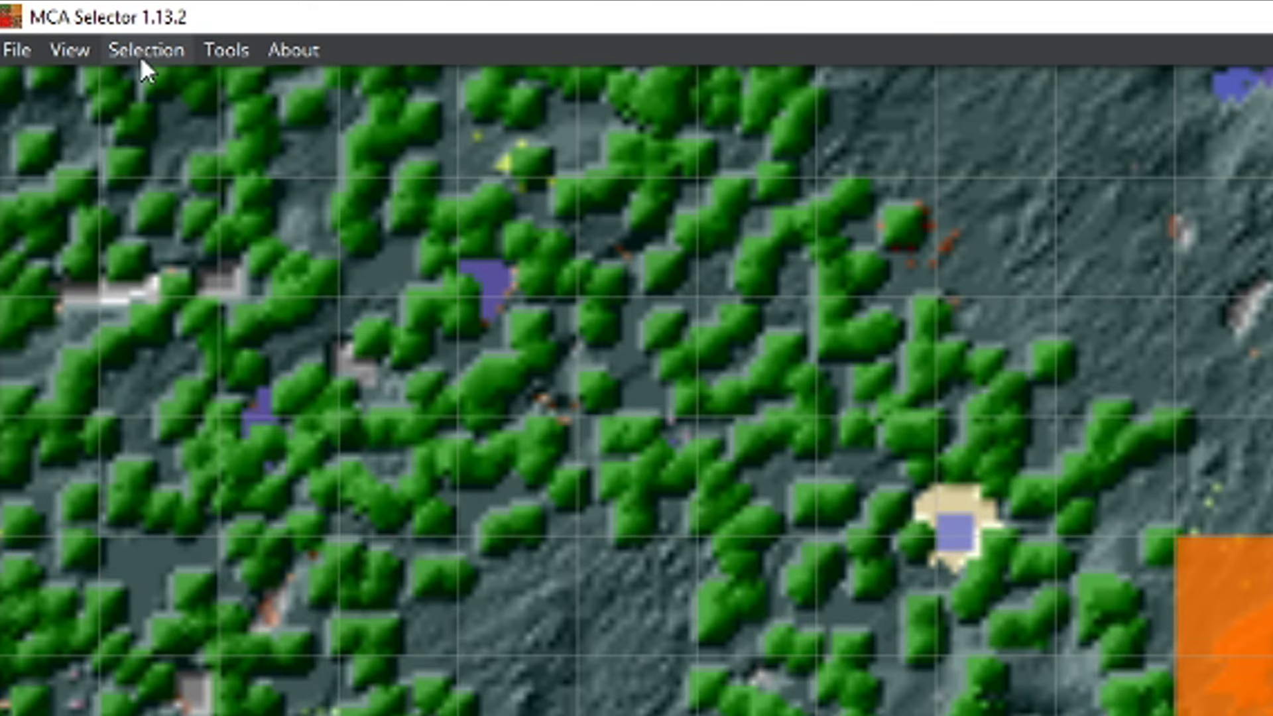
click(141, 56)
click(149, 57)
click(203, 53)
mouse_move(170, 40)
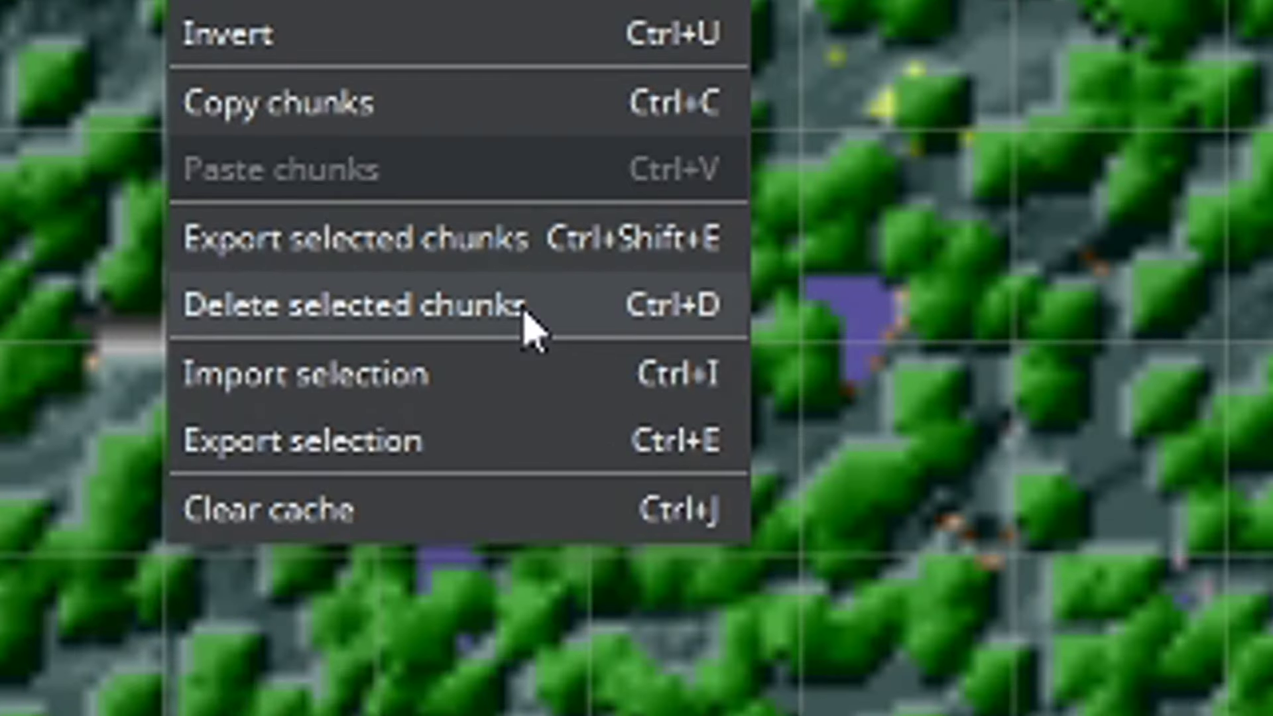
click(522, 311)
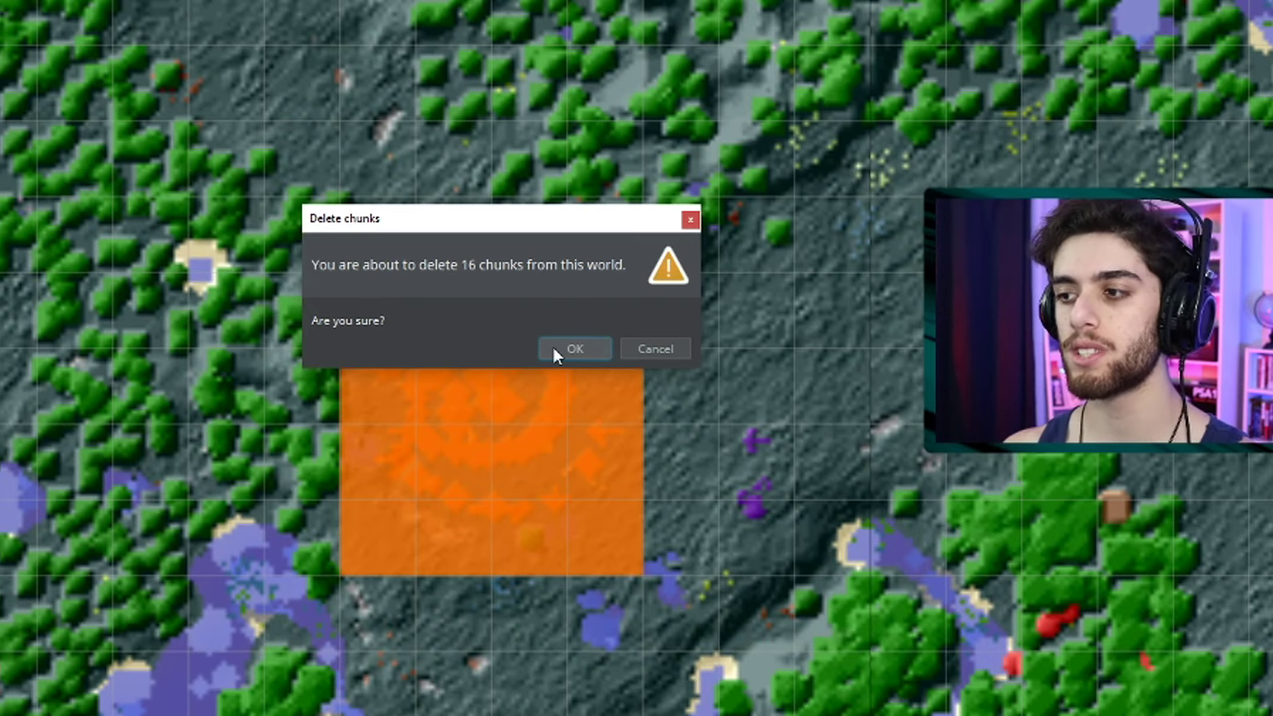
click(554, 349)
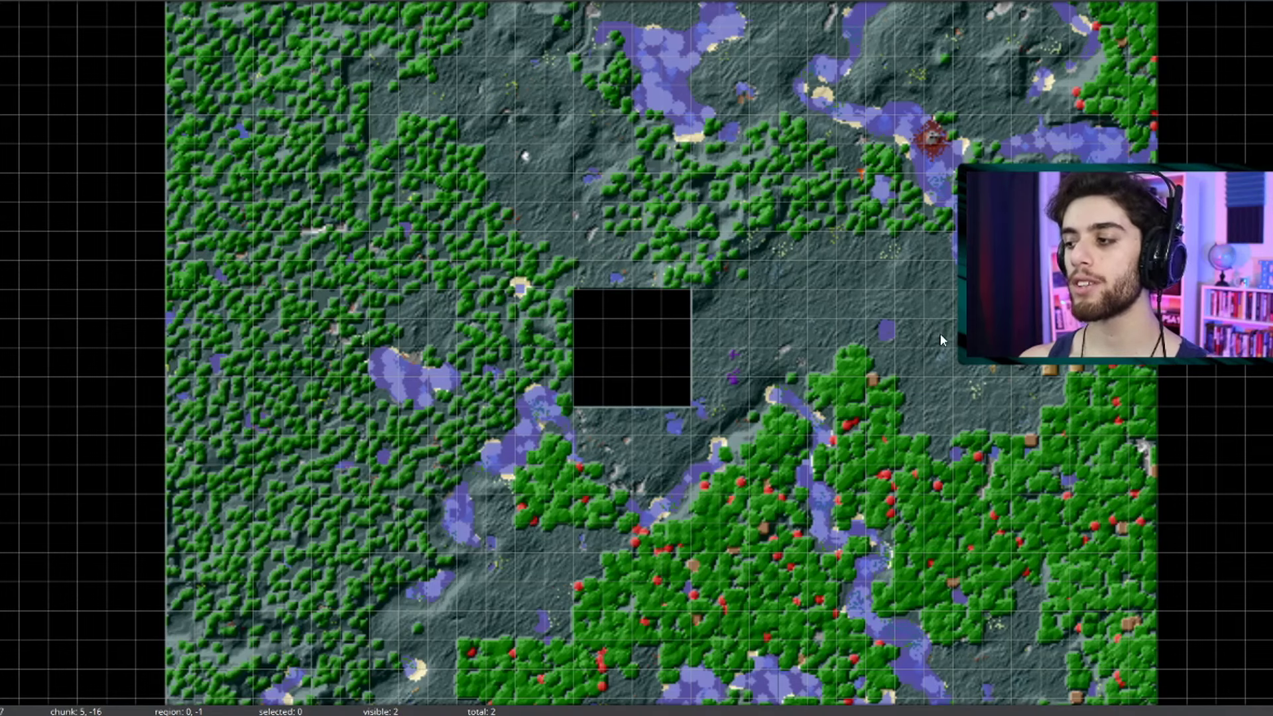
Select the chunks covering the village and delete them, confirming the deletion
drag(940, 340, 592, 343)
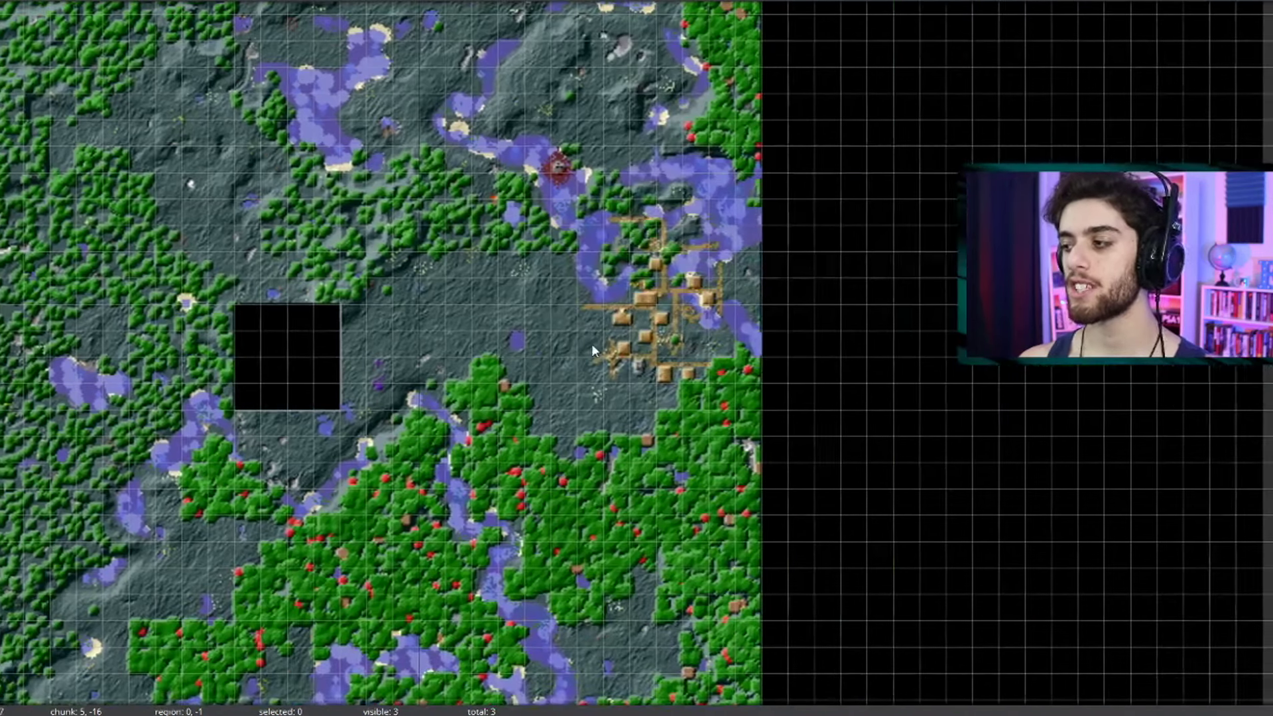
scroll(591, 344, up, 5)
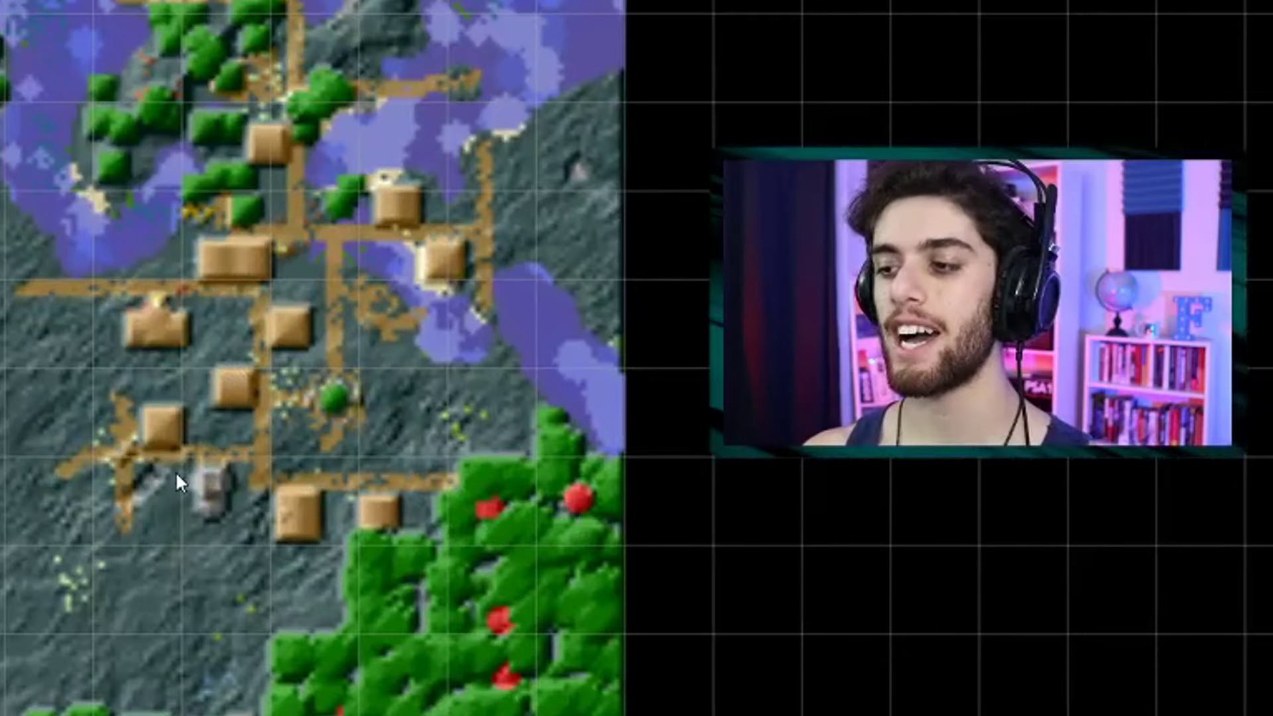
mouse_move(611, 376)
mouse_down()
mouse_move(720, 401)
mouse_move(815, 46)
mouse_up()
key(Delete)
click(694, 287)
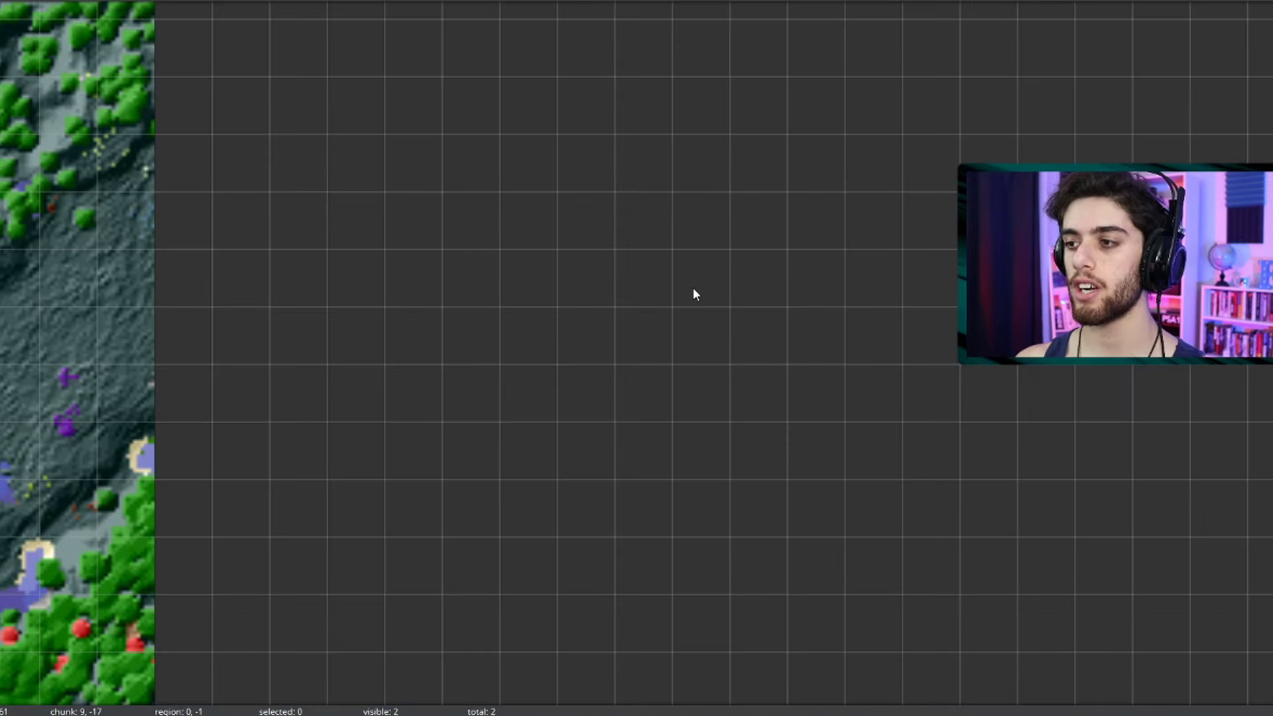
scroll(683, 278, down, 4)
scroll(595, 309, down, 1)
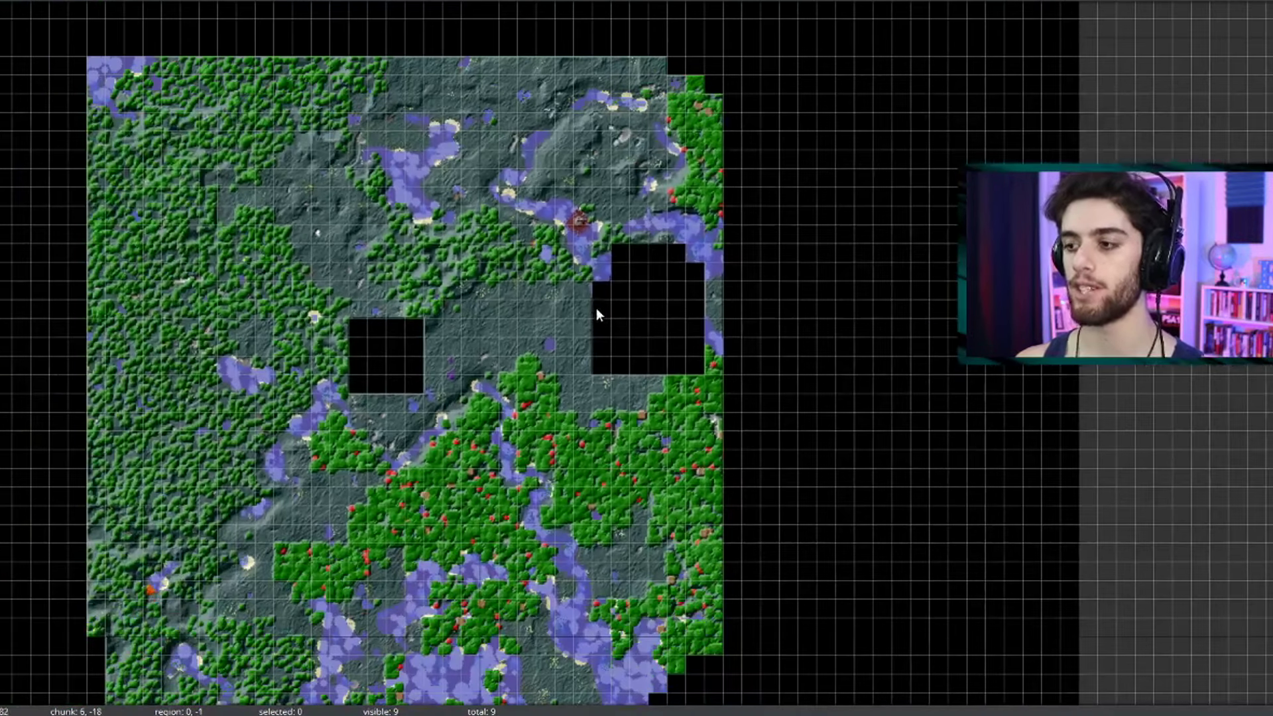